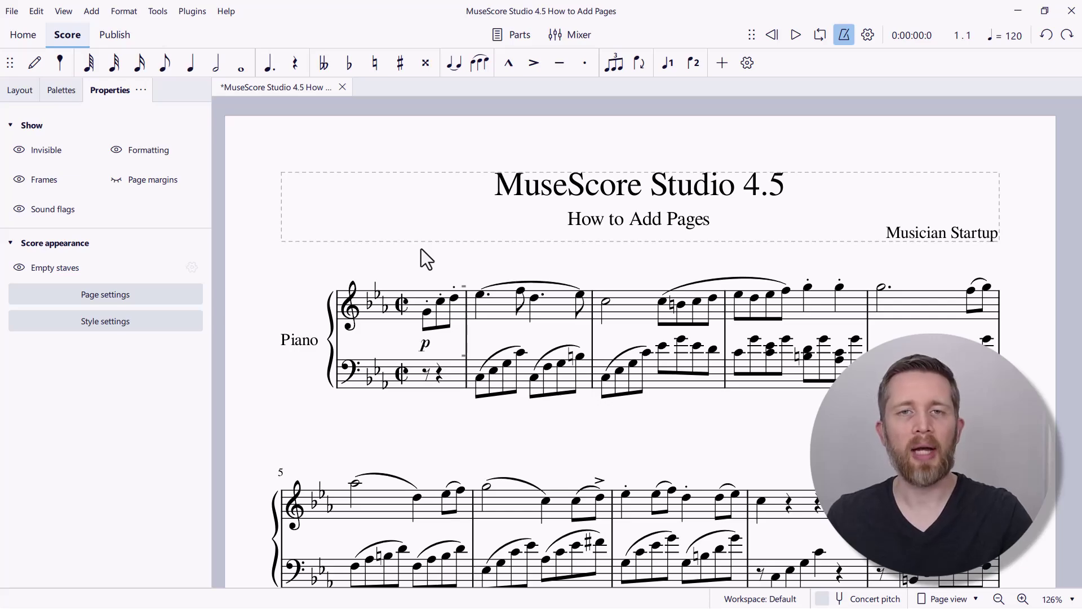
Step: Zoom the score view out to 50% so the full first page of the piano score fits
scroll(390, 249, down, 6)
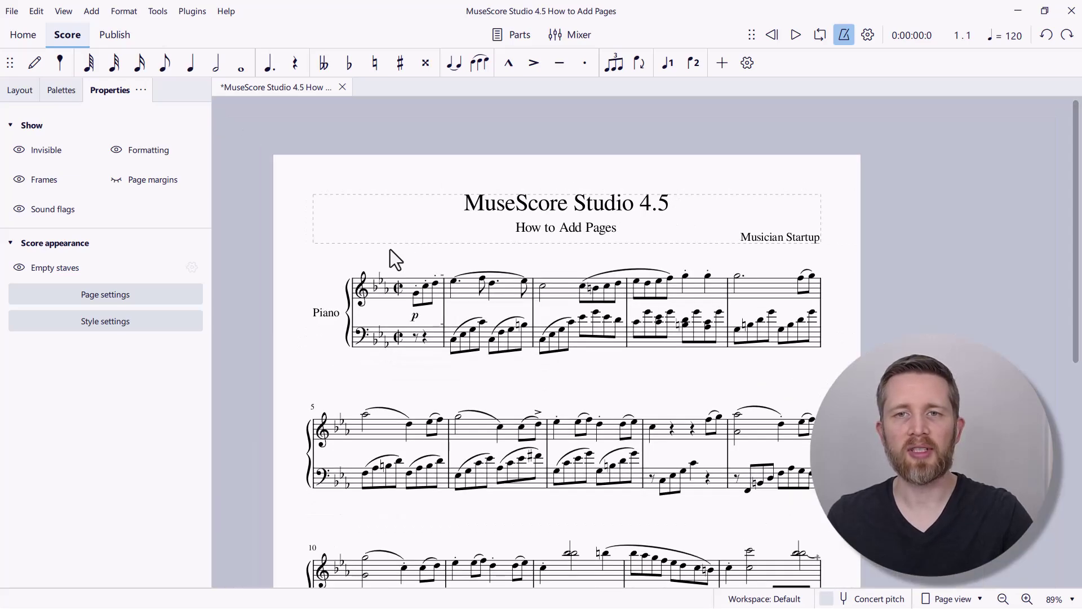
scroll(374, 256, down, 2)
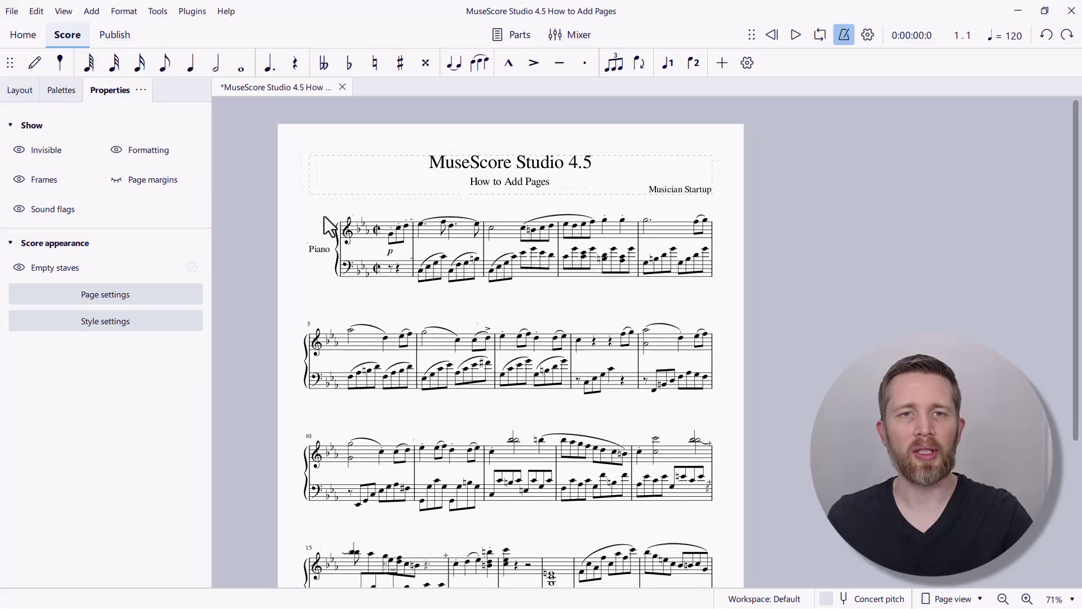
scroll(294, 210, down, 2)
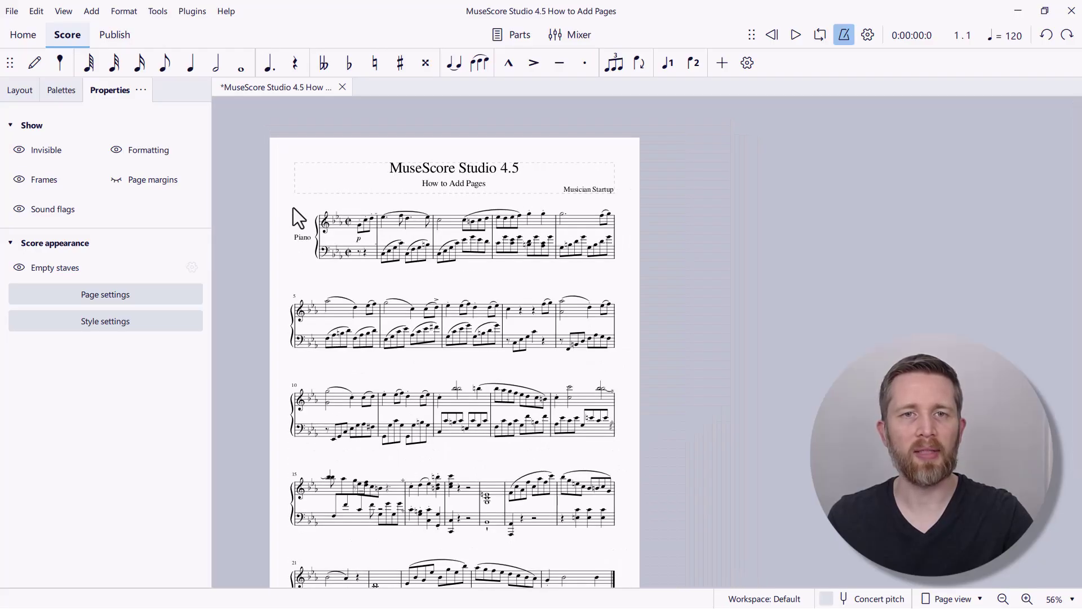
scroll(287, 202, down, 2)
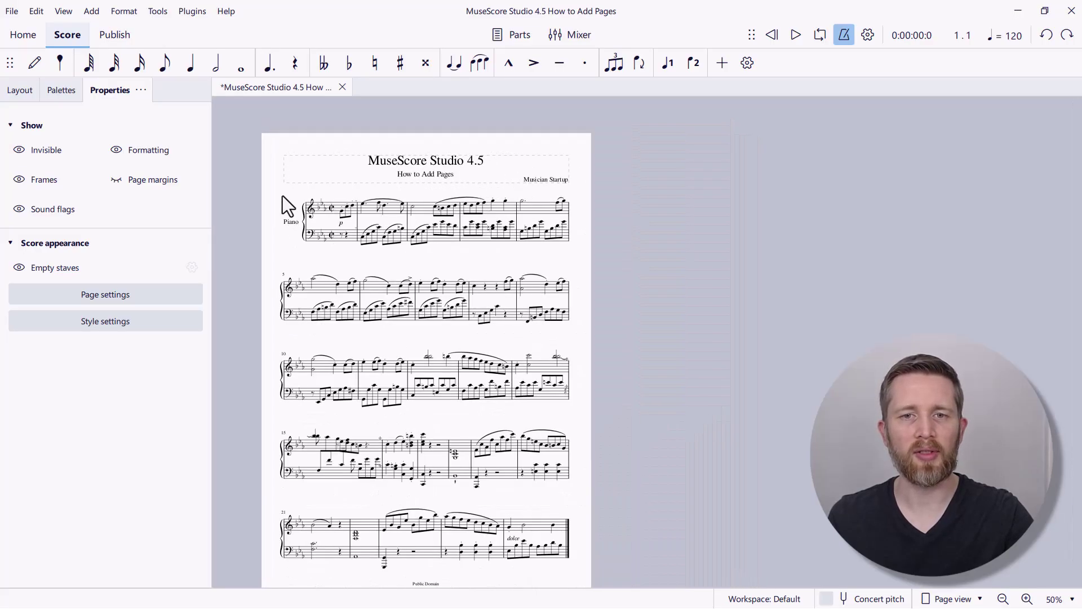
mouse_move(283, 195)
mouse_down()
mouse_move(303, 213)
mouse_move(282, 196)
mouse_up()
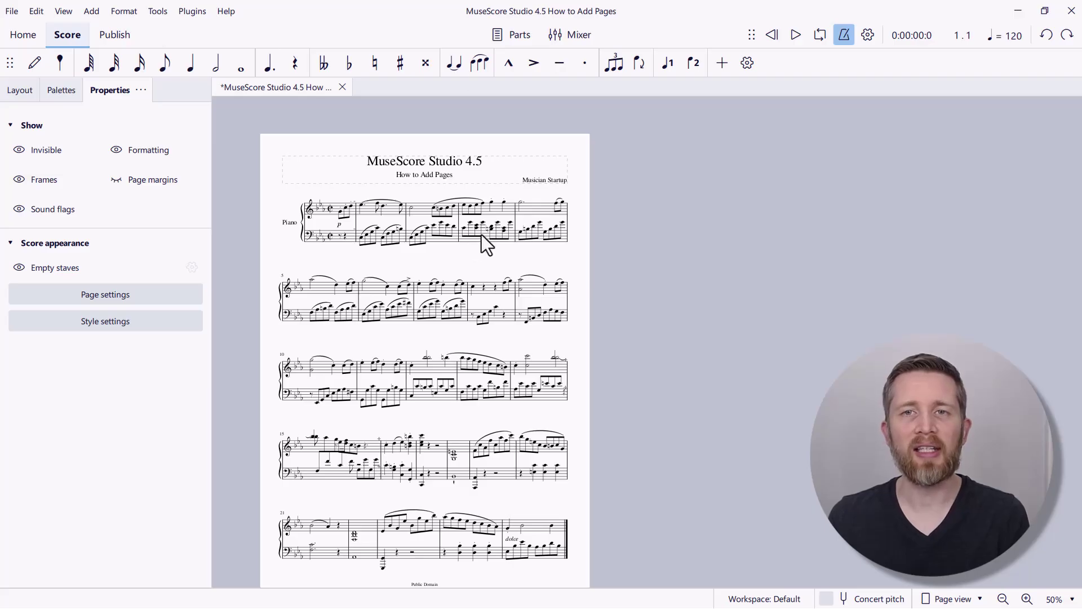
Step: Append 16 empty measures at the end of the score
click(723, 64)
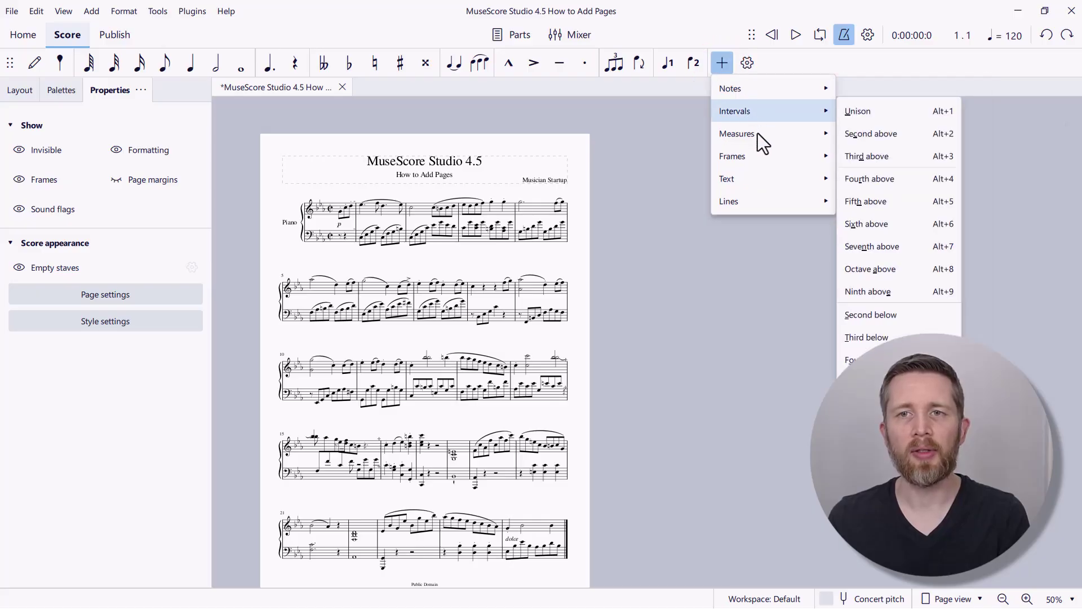
mouse_move(768, 179)
mouse_move(780, 140)
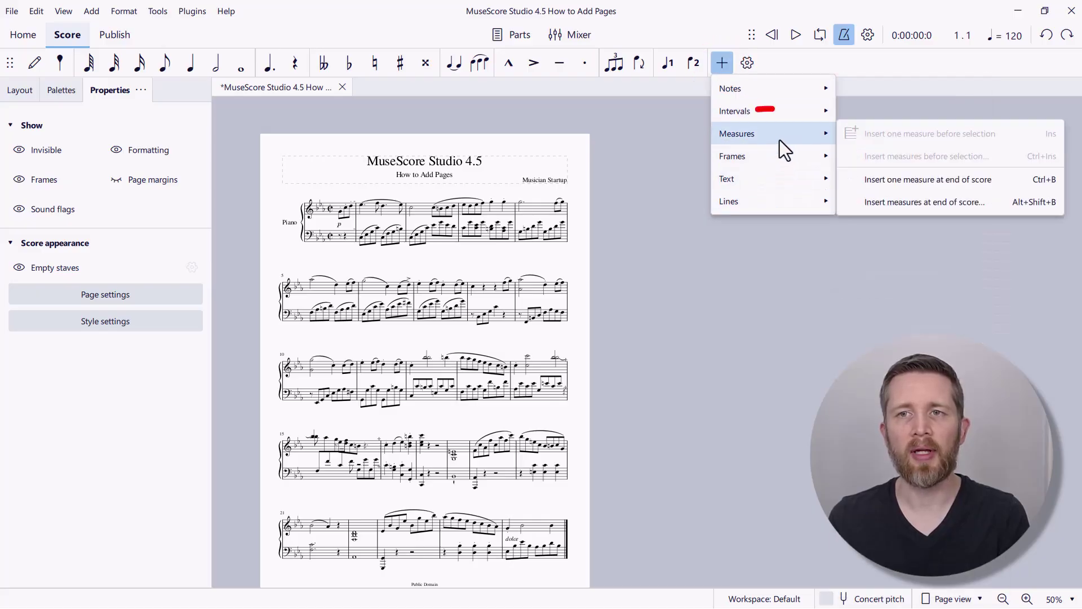
click(913, 203)
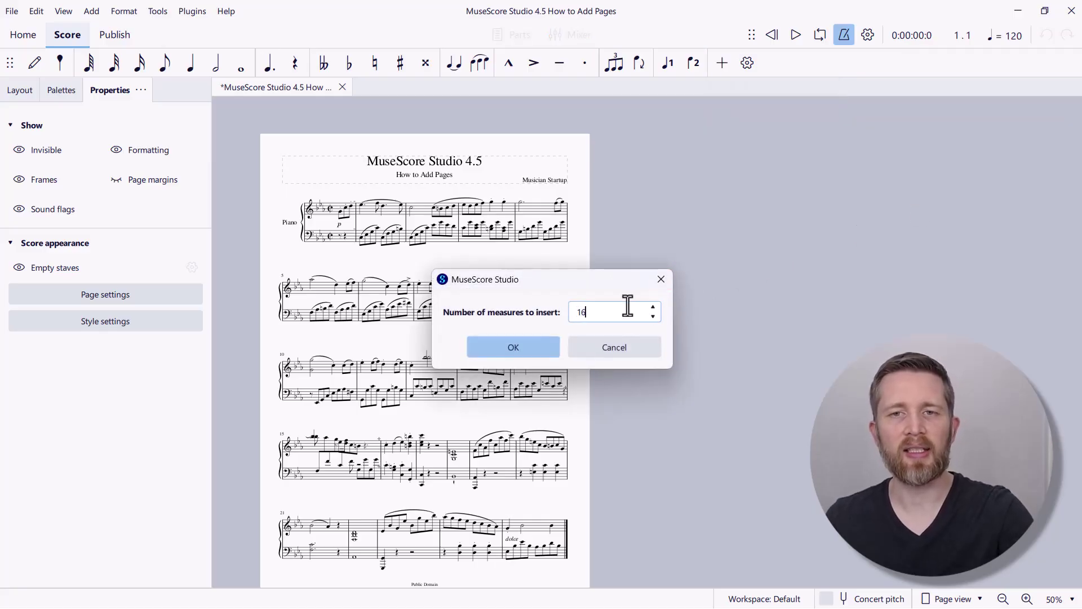
click(543, 350)
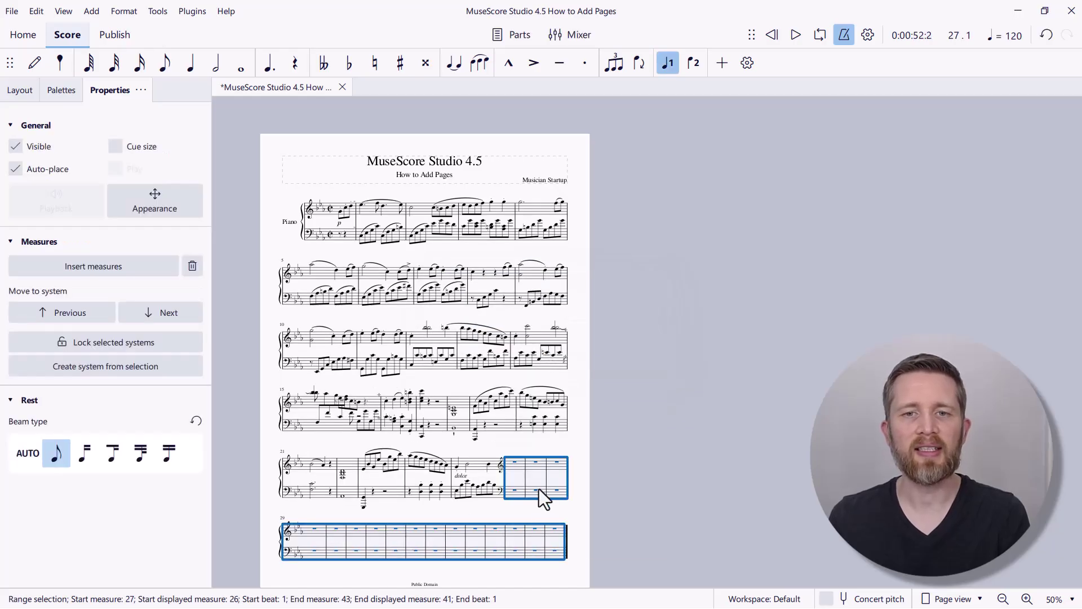
scroll(485, 347, down, 3)
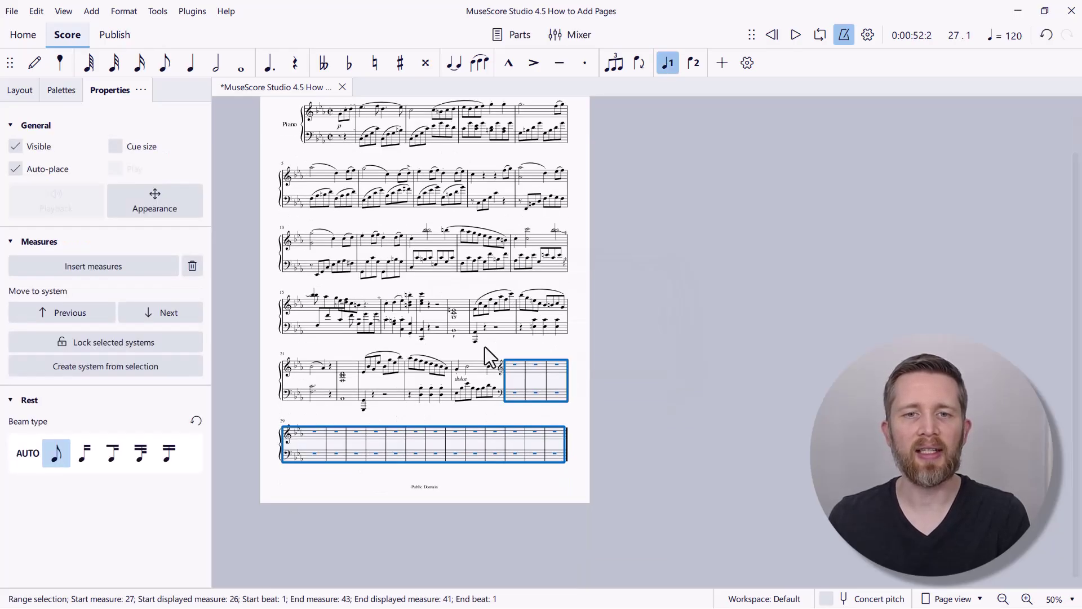
scroll(485, 346, up, 3)
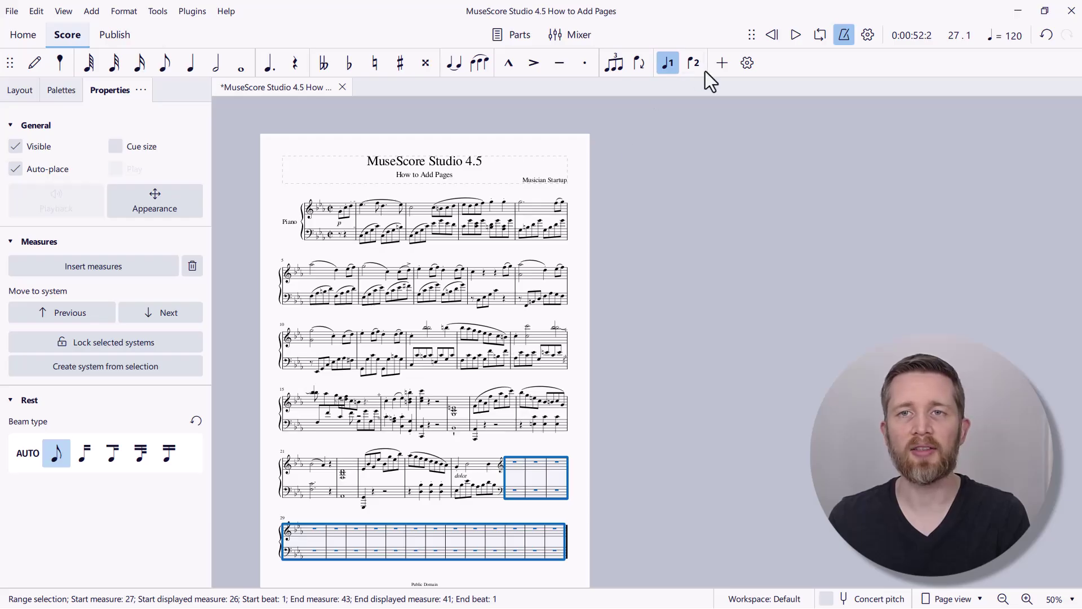
Step: Append another 16 empty measures at the end, reaching measure 57
click(720, 66)
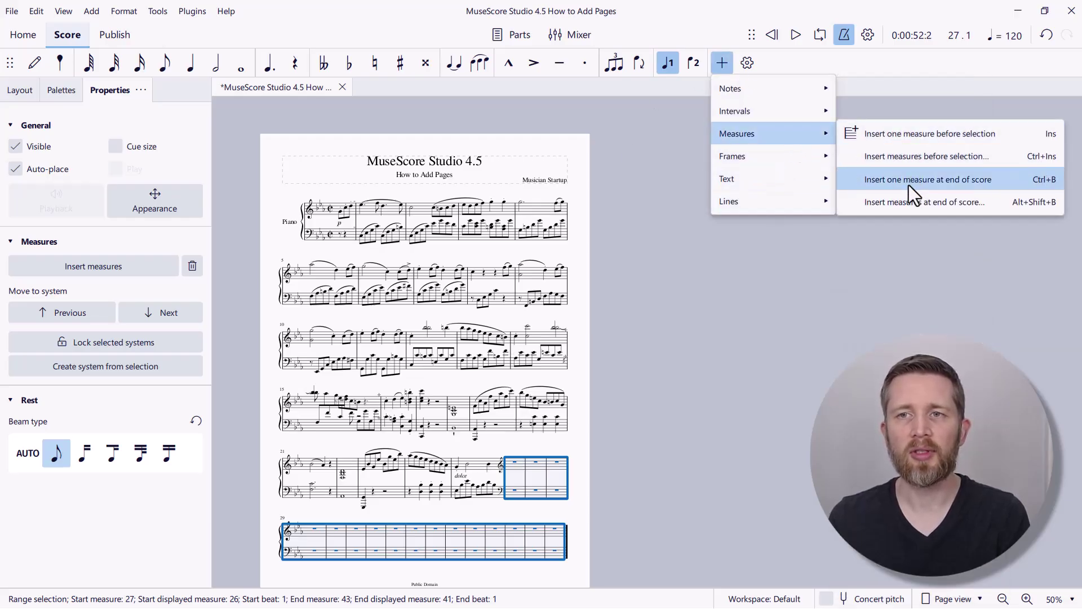
click(908, 202)
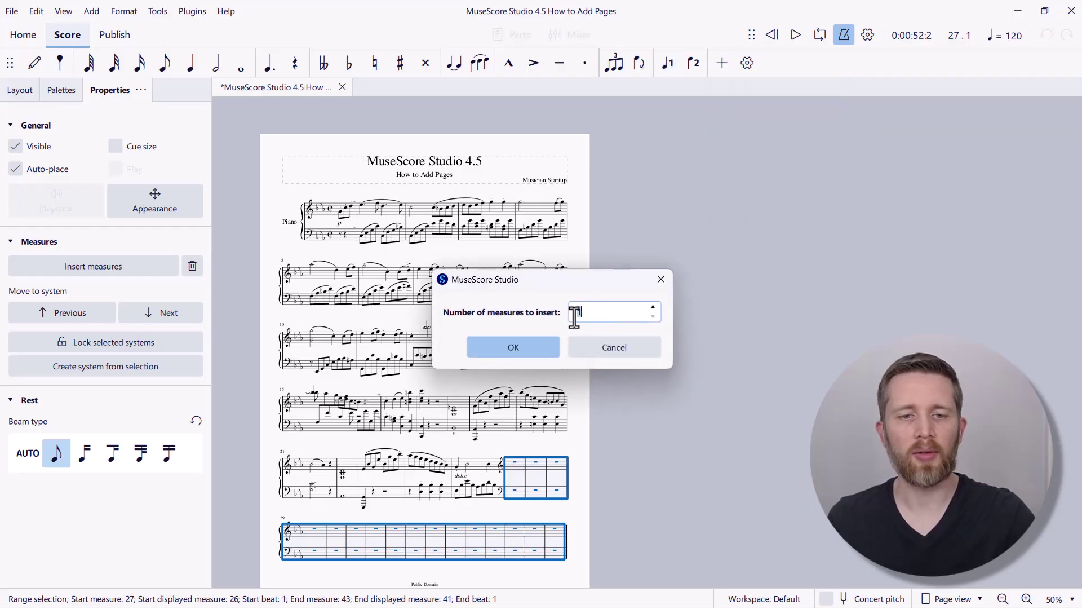
click(527, 352)
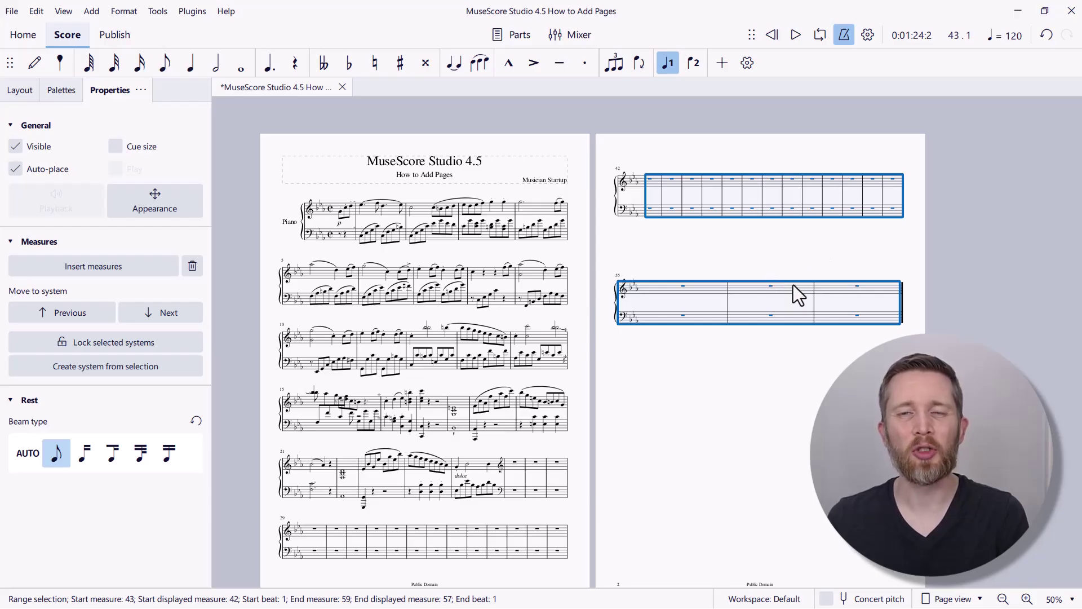
Step: Append three more batches of measures with Ctrl+B, starting a fourth system at measure 81
key(ctrl+End)
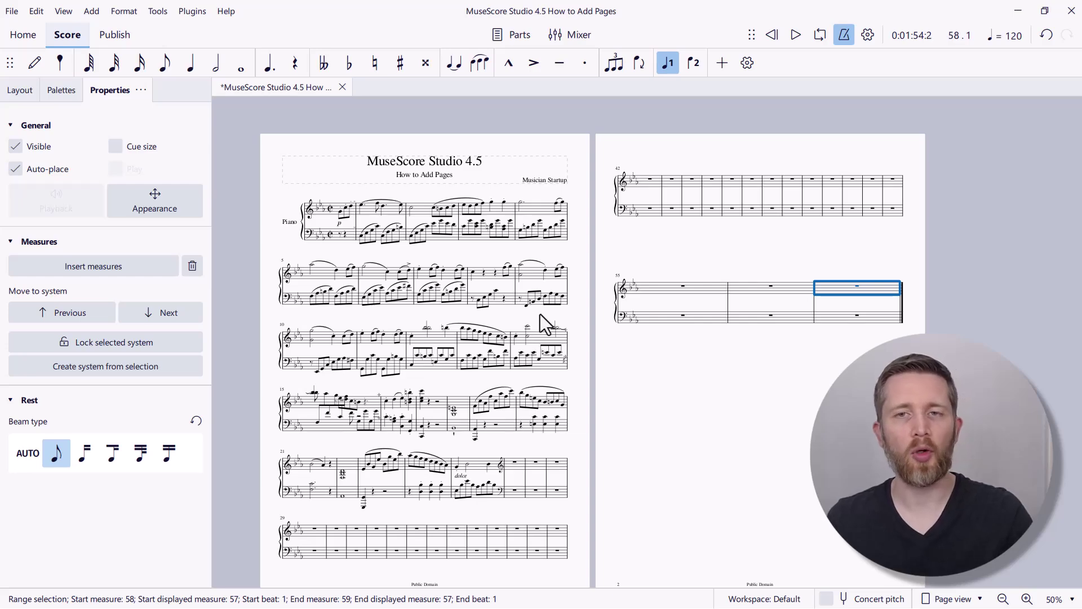
click(648, 187)
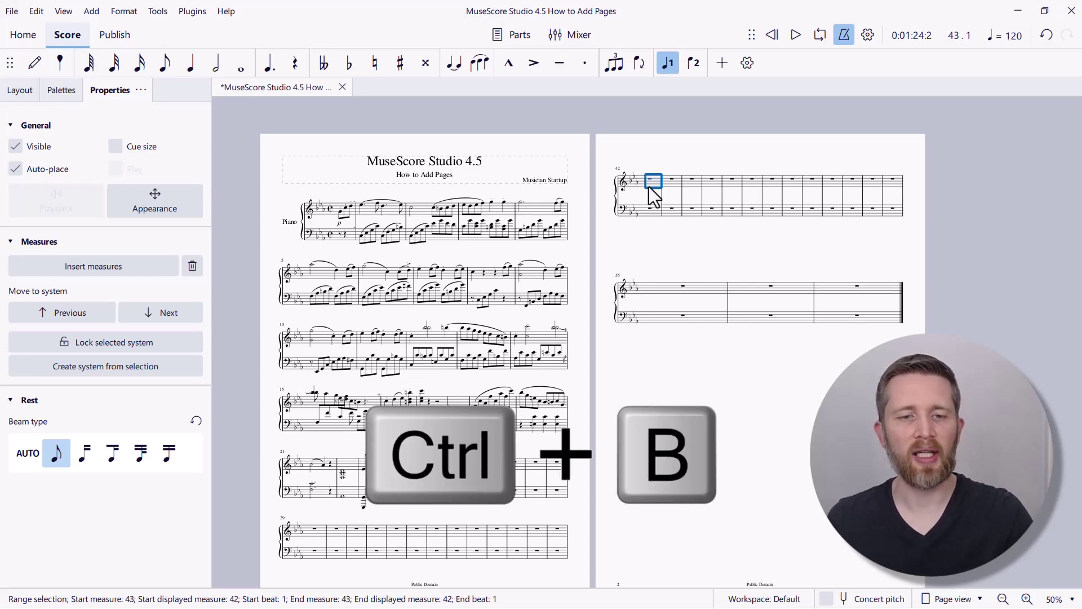
key(Escape)
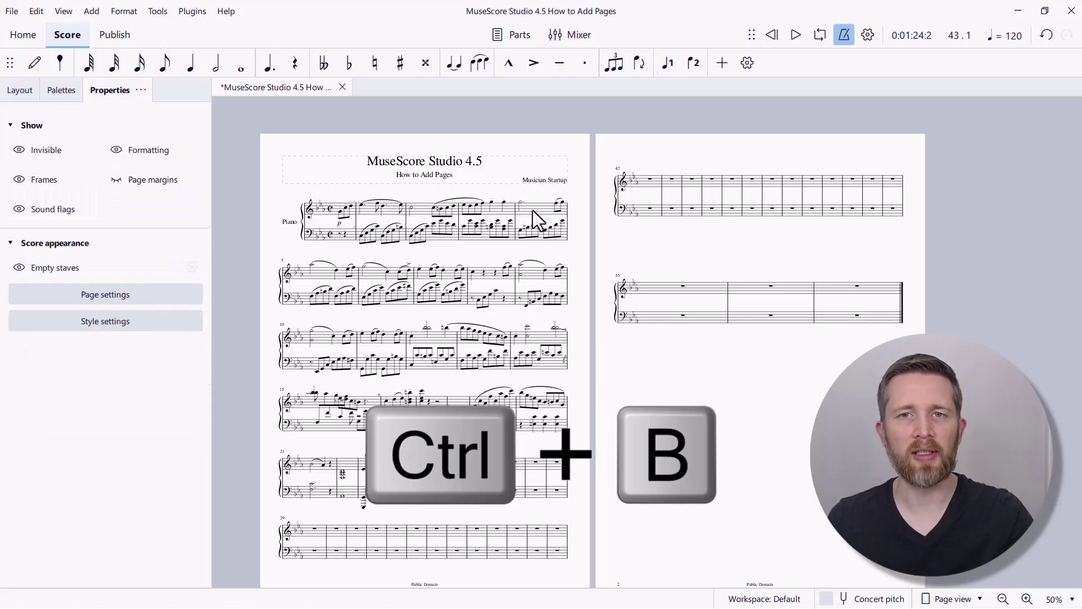
click(532, 211)
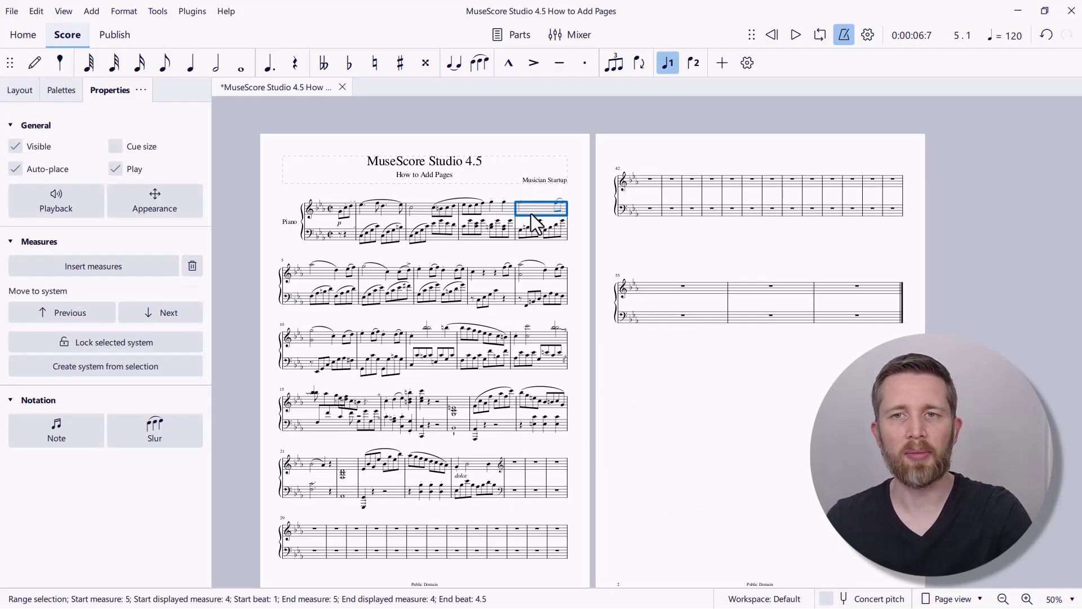
key(ctrl+b)
key(ctrl+b)
key(ctrl+b)
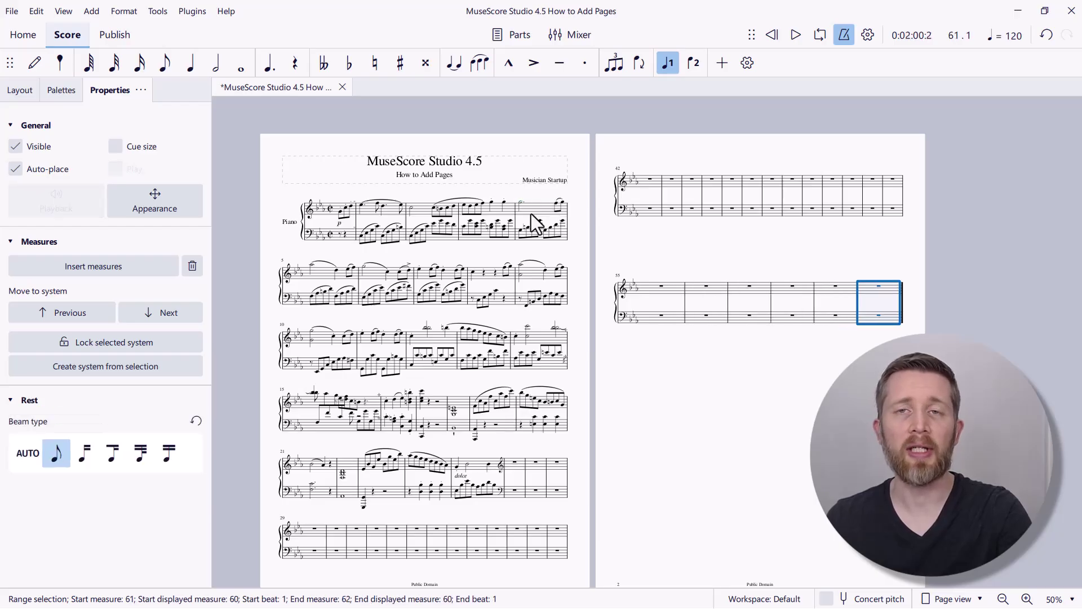
key(ctrl+b)
key(ctrl+b)
key(ctrl+b)
key(ctrl+b)
key(ctrl+b)
key(ctrl+b)
key(ctrl+b)
key(ctrl+b)
key(ctrl+b)
key(ctrl+b)
key(ctrl+b)
key(ctrl+b)
key(ctrl+b)
key(ctrl+b)
key(ctrl+b)
key(ctrl+b)
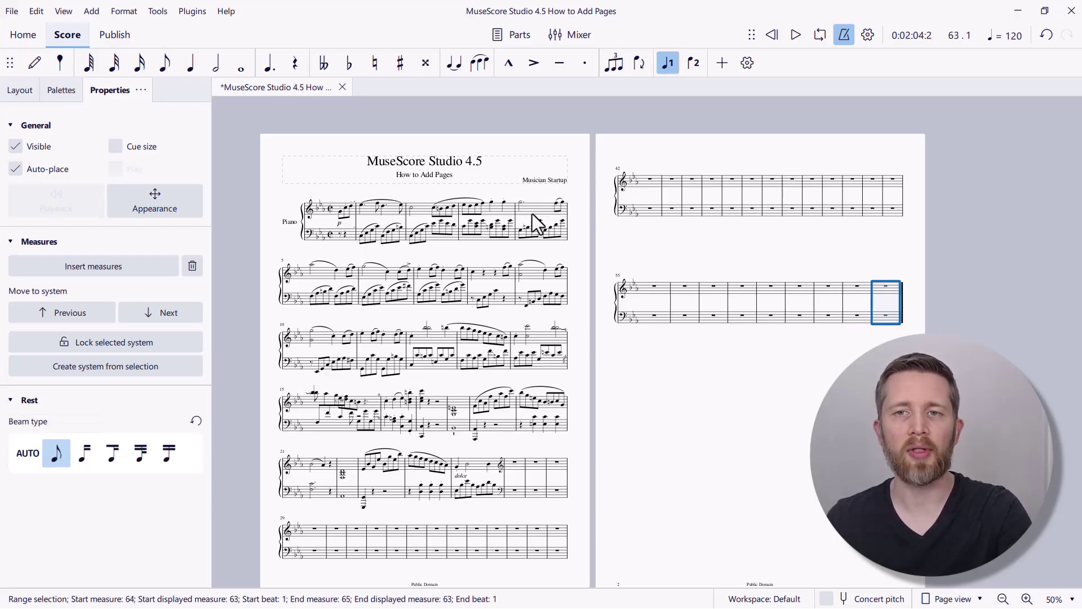
key(ctrl+b)
key(ctrl+b)
key(ctrl+b)
key(ctrl+b)
key(ctrl+b)
key(ctrl+b)
key(ctrl+b)
key(ctrl+b)
key(ctrl+b)
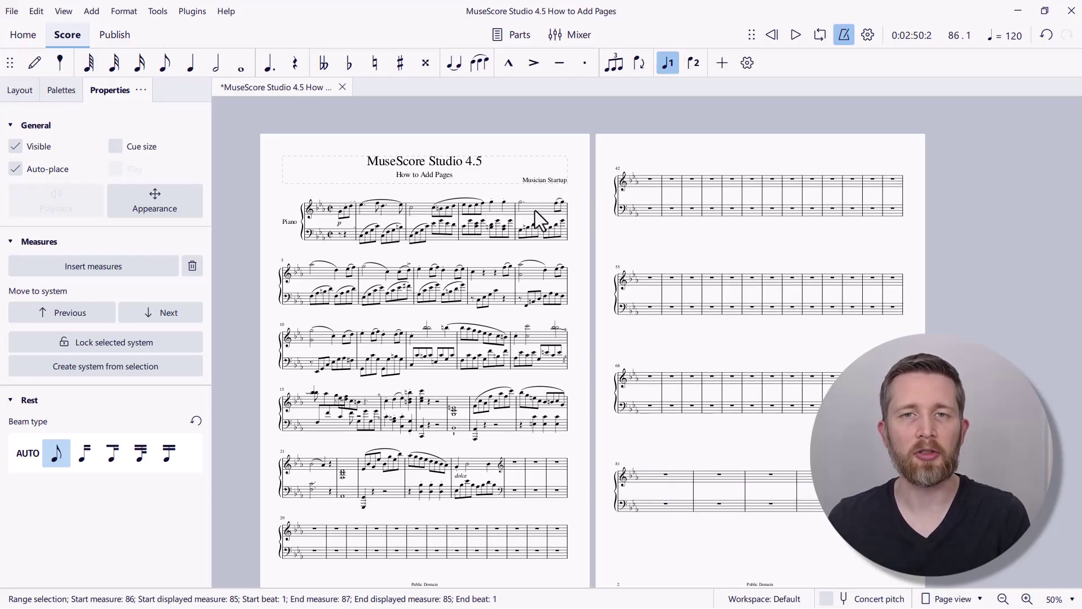
Step: Insert an empty measure before measure 4 in the first system
click(535, 209)
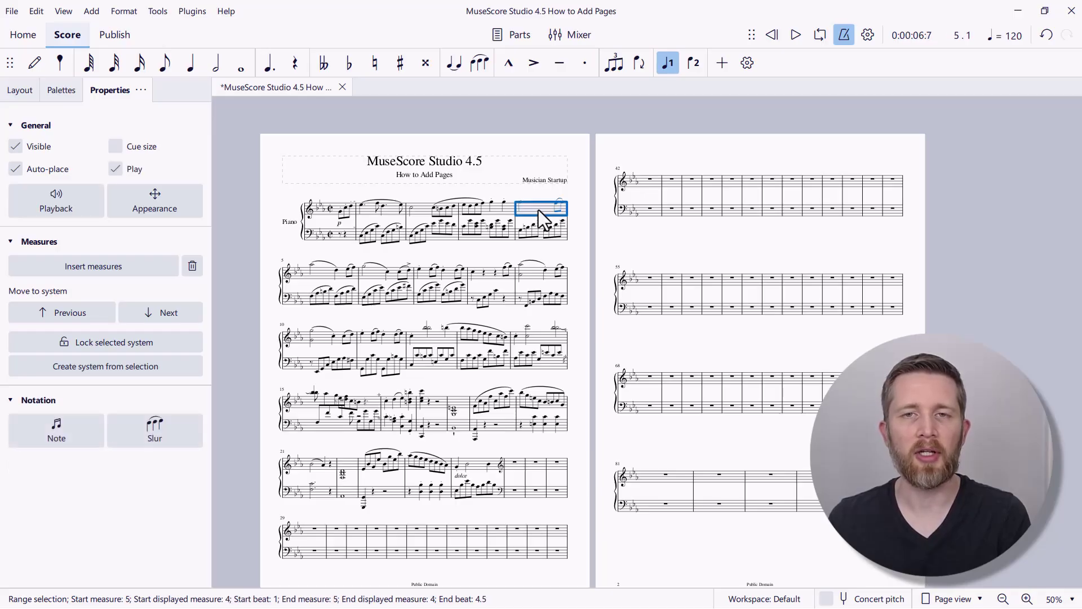
click(724, 62)
mouse_move(769, 136)
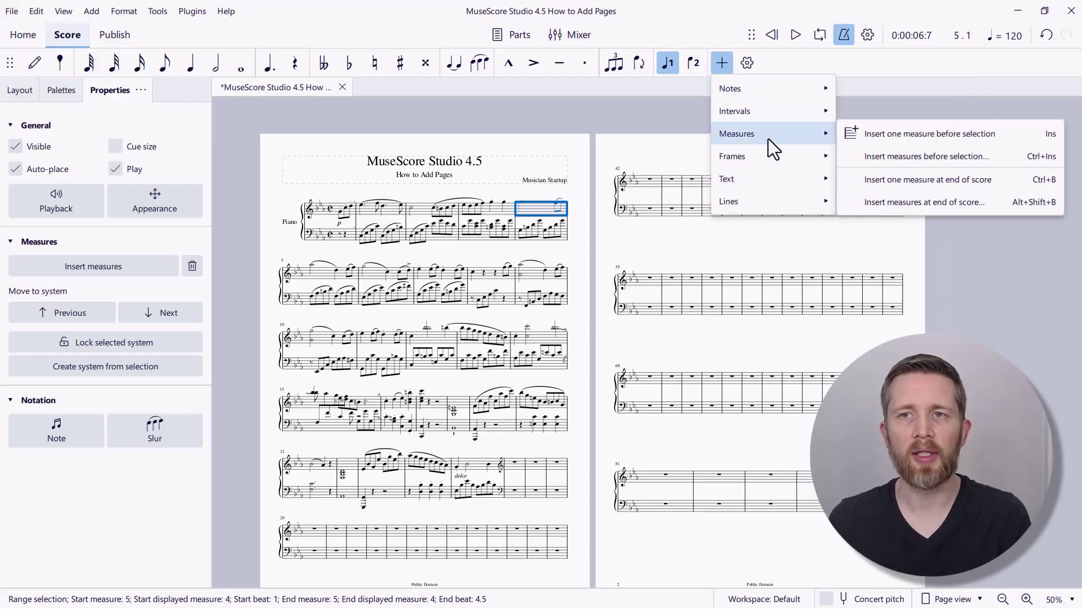
click(898, 134)
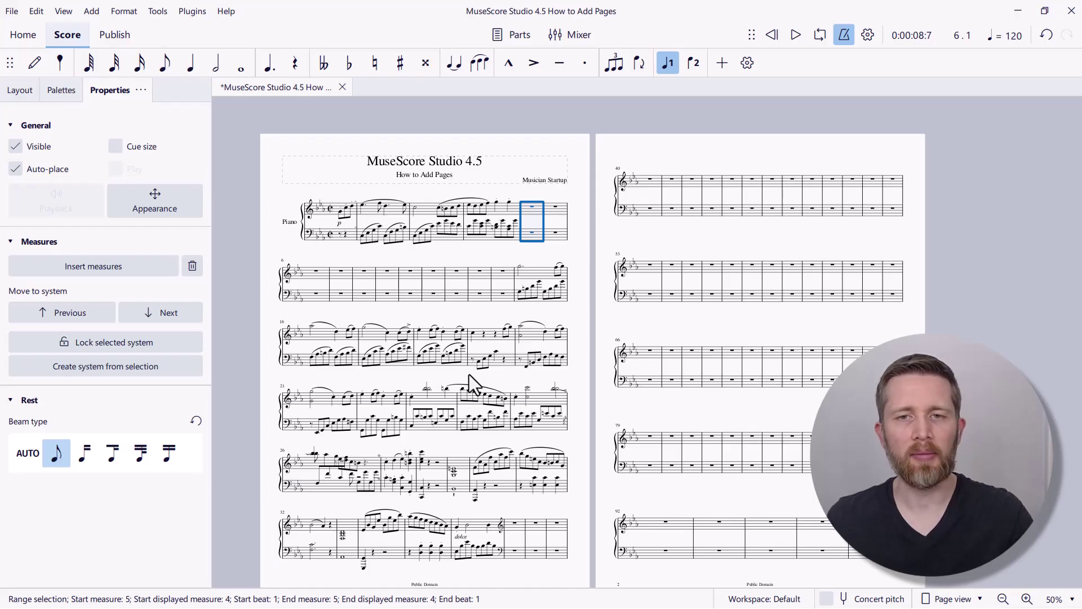
Step: Add a page break after measure 30 from the Layout palette
scroll(469, 374, up, 2)
scroll(469, 374, up, 1)
scroll(460, 385, down, 3)
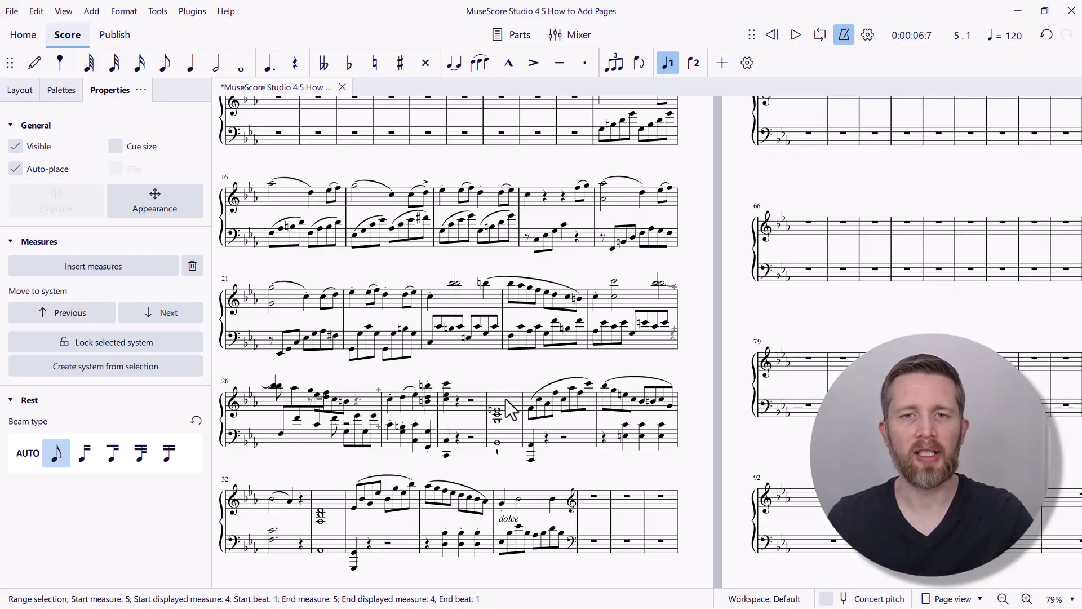
click(506, 402)
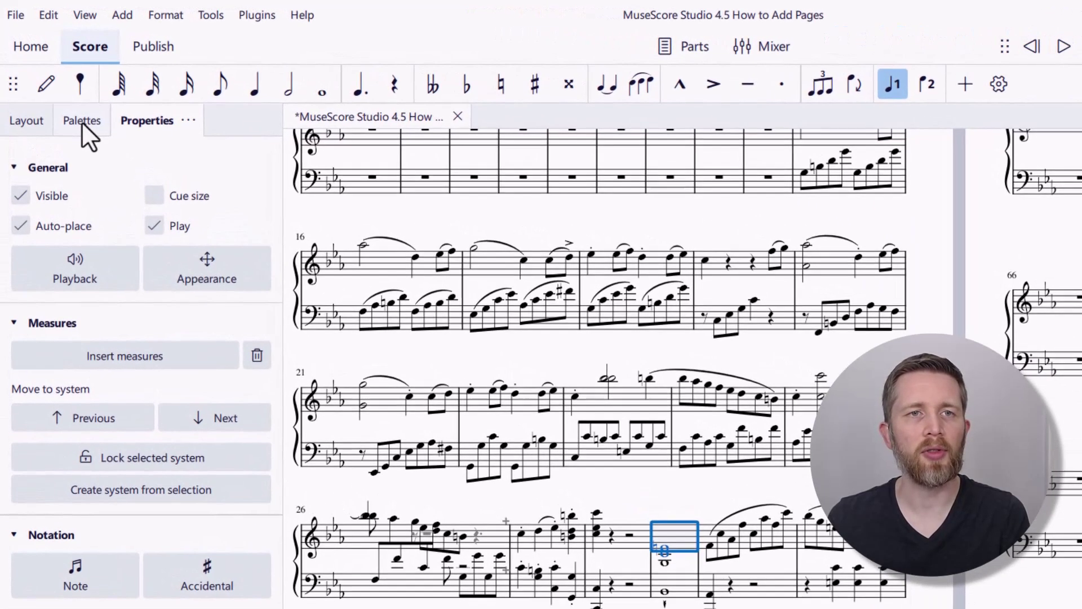
click(82, 121)
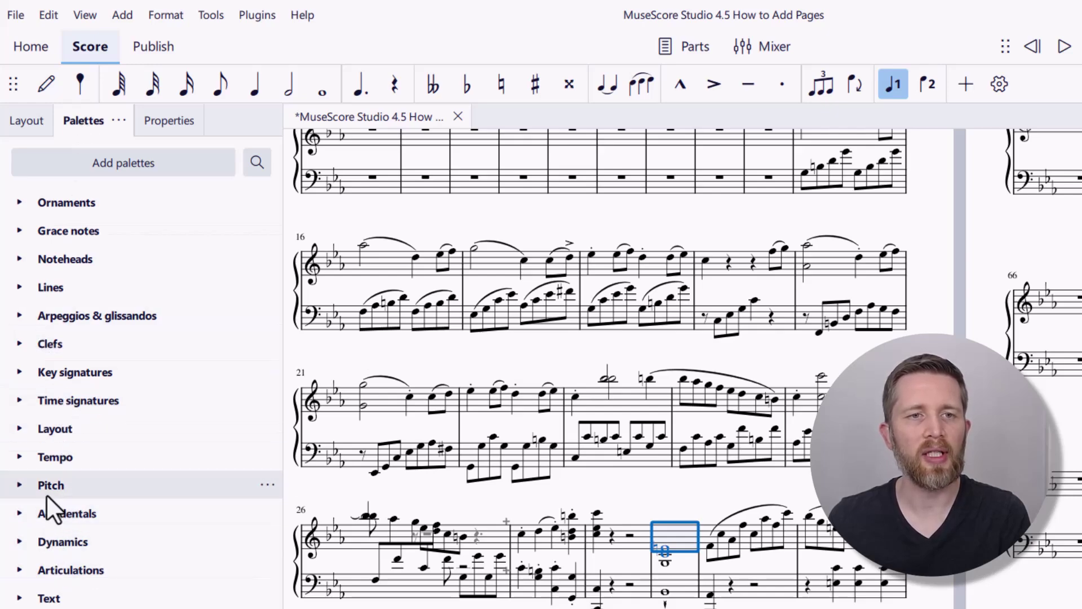
click(19, 430)
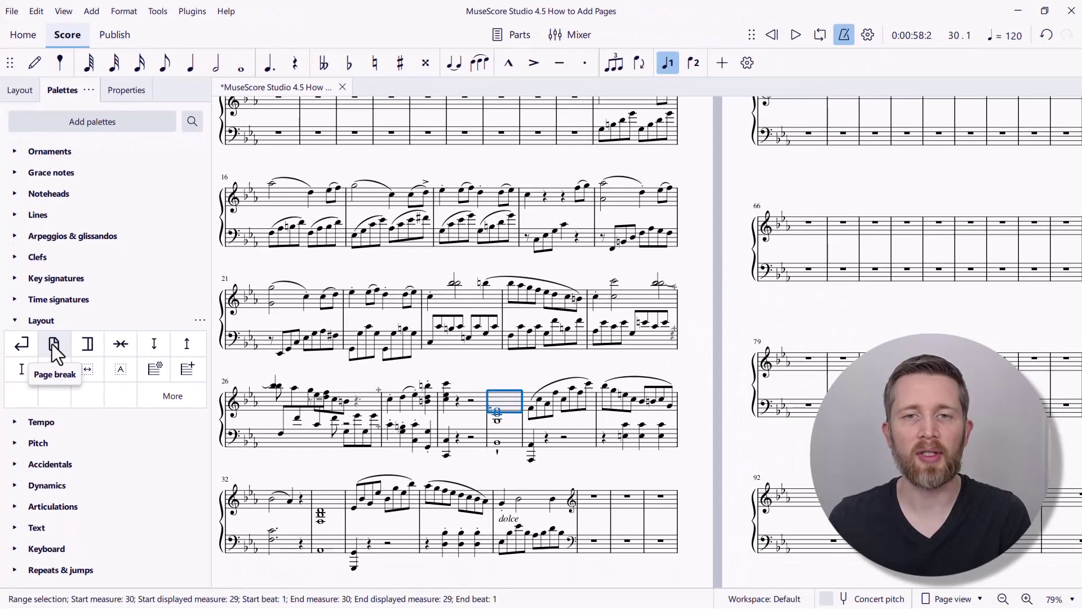
click(54, 345)
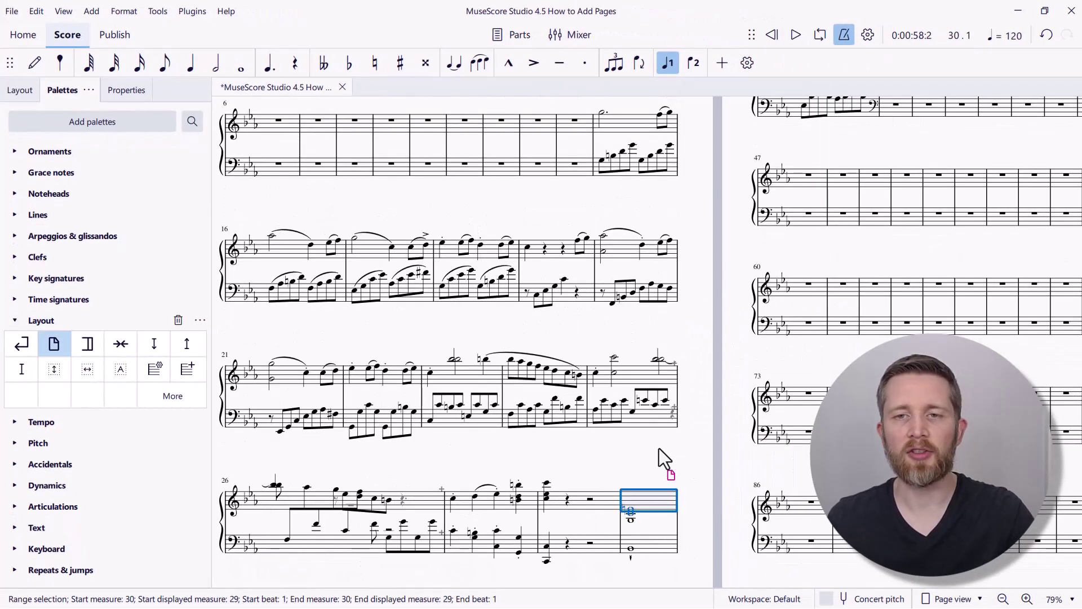
Step: Add a page break after the last measure of page 2's fourth system
ctrl+scroll(733, 417, down, 3)
ctrl+scroll(733, 420, down, 2)
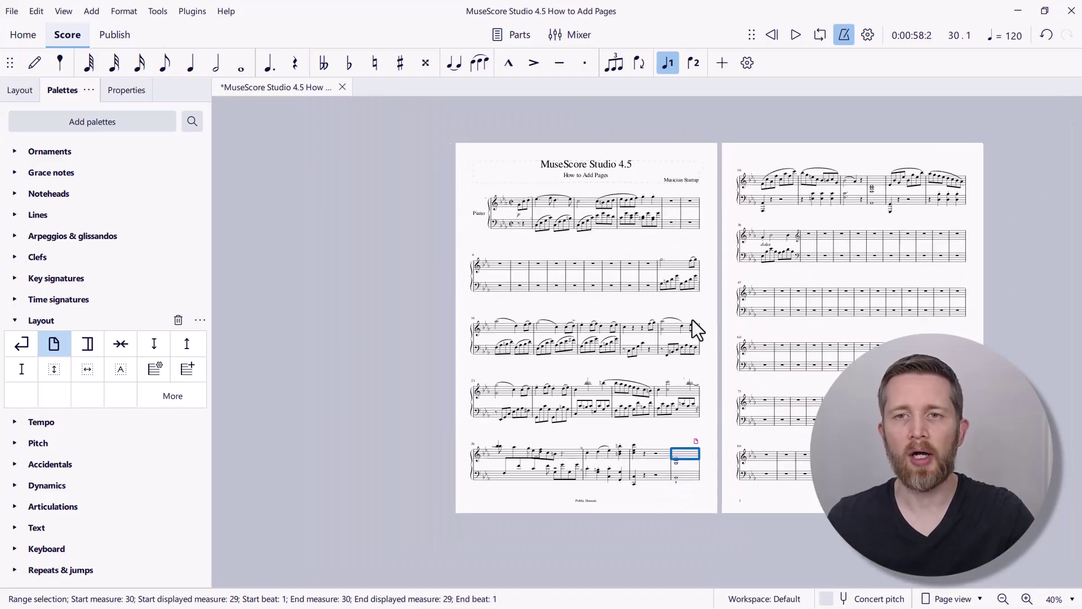
scroll(620, 344, right, 3)
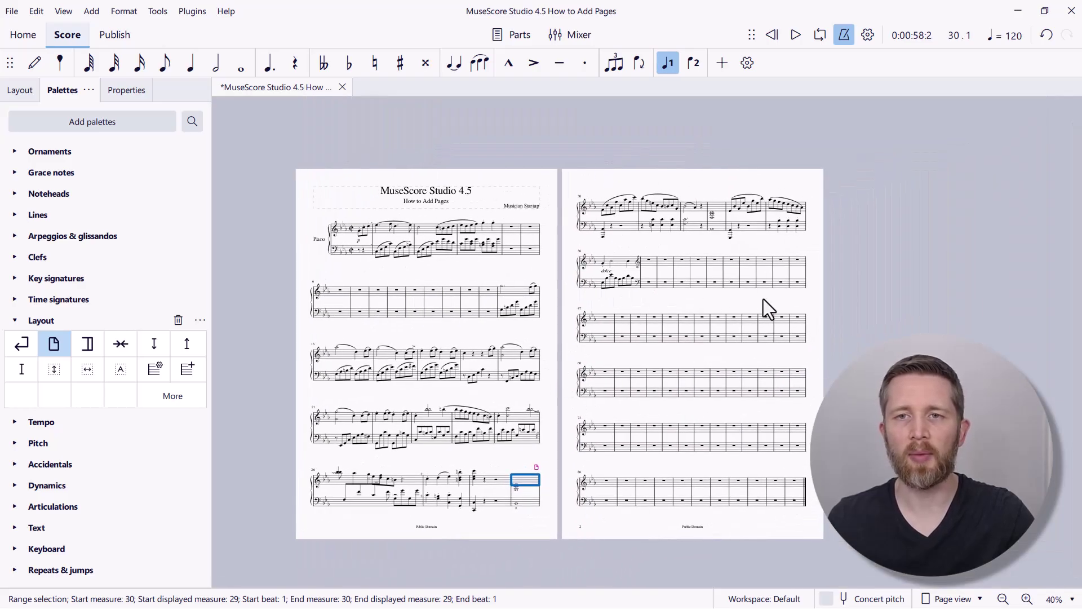
click(798, 375)
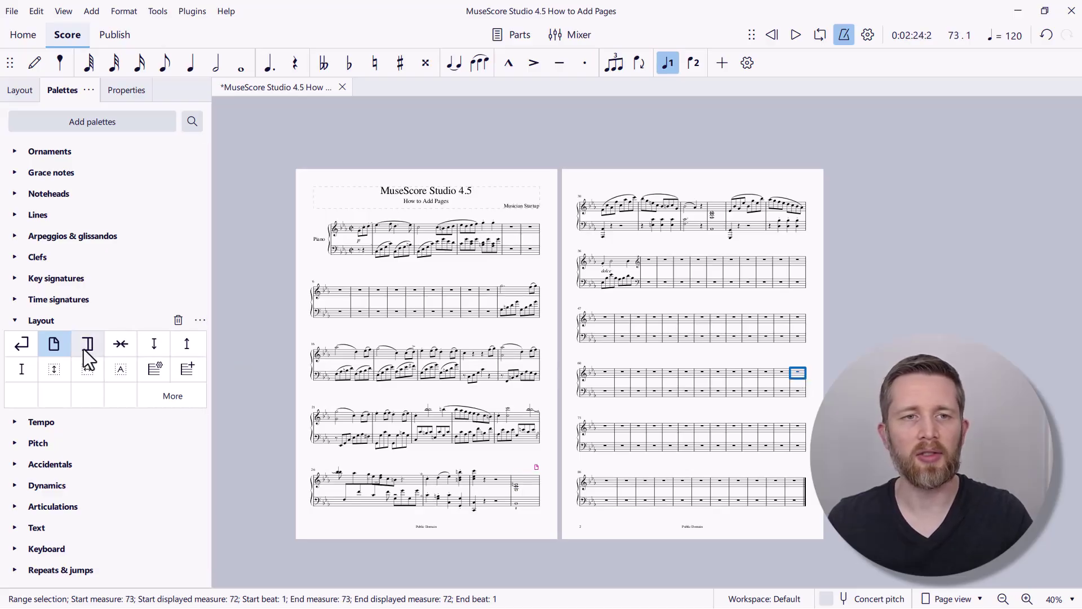
click(54, 346)
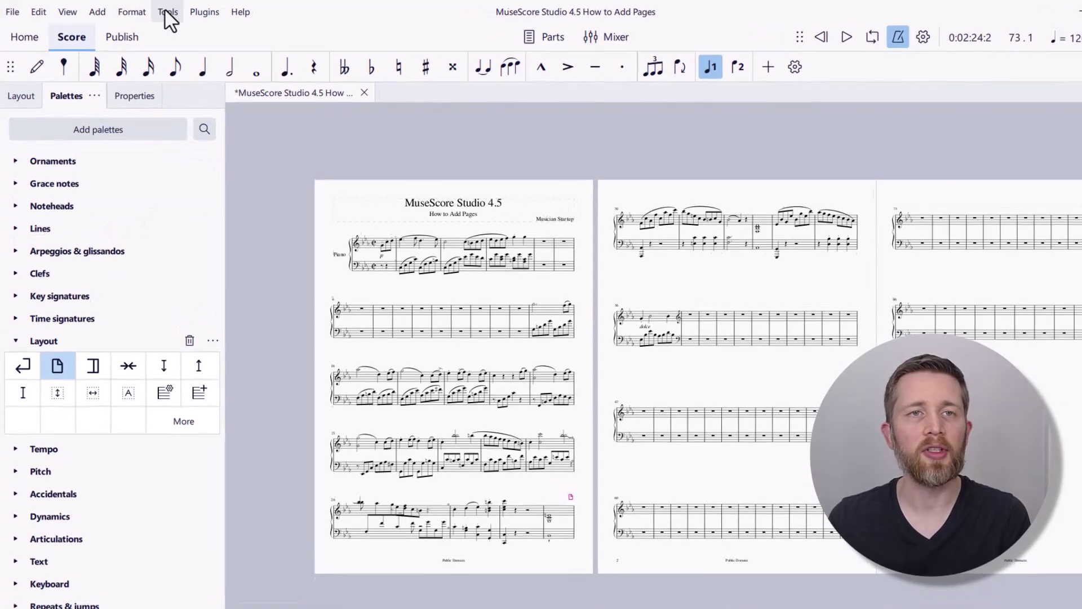
Step: Apply a 4-measures-per-system lock to the selection, then undo it and clear the selection
click(141, 13)
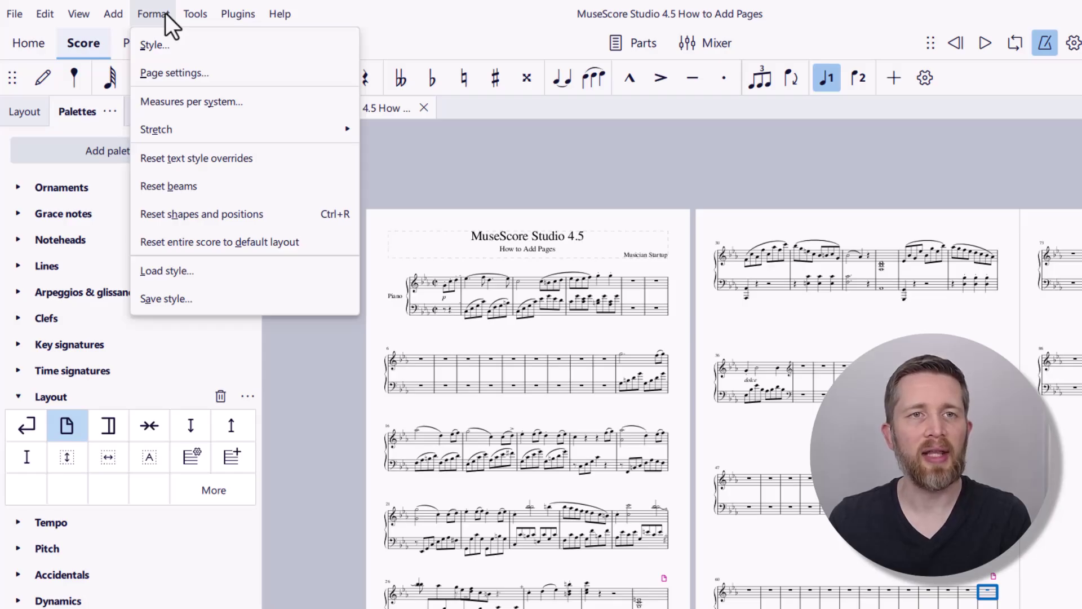
click(184, 102)
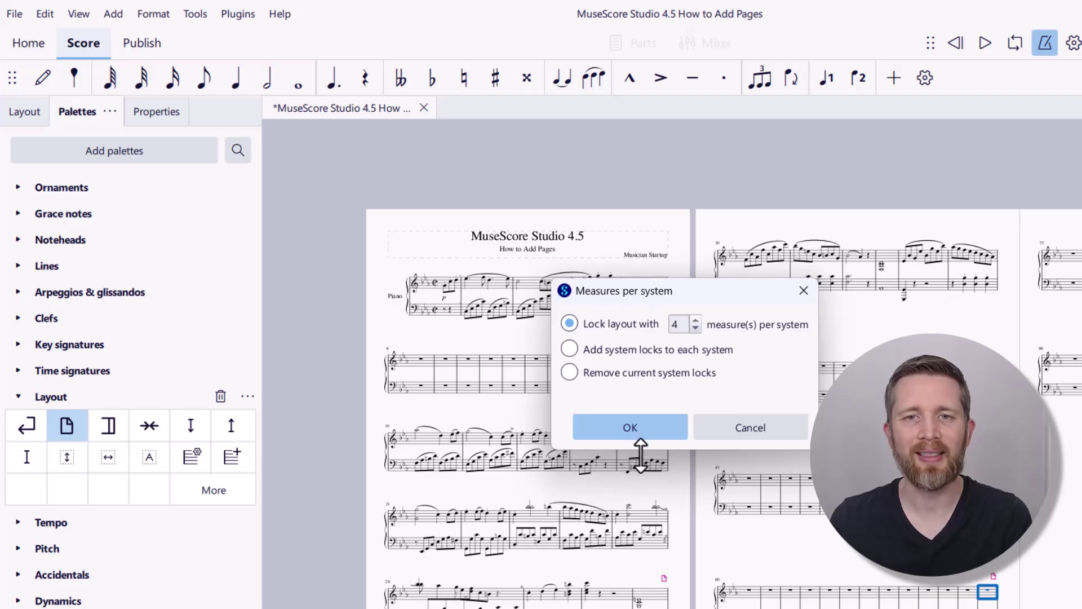
click(646, 428)
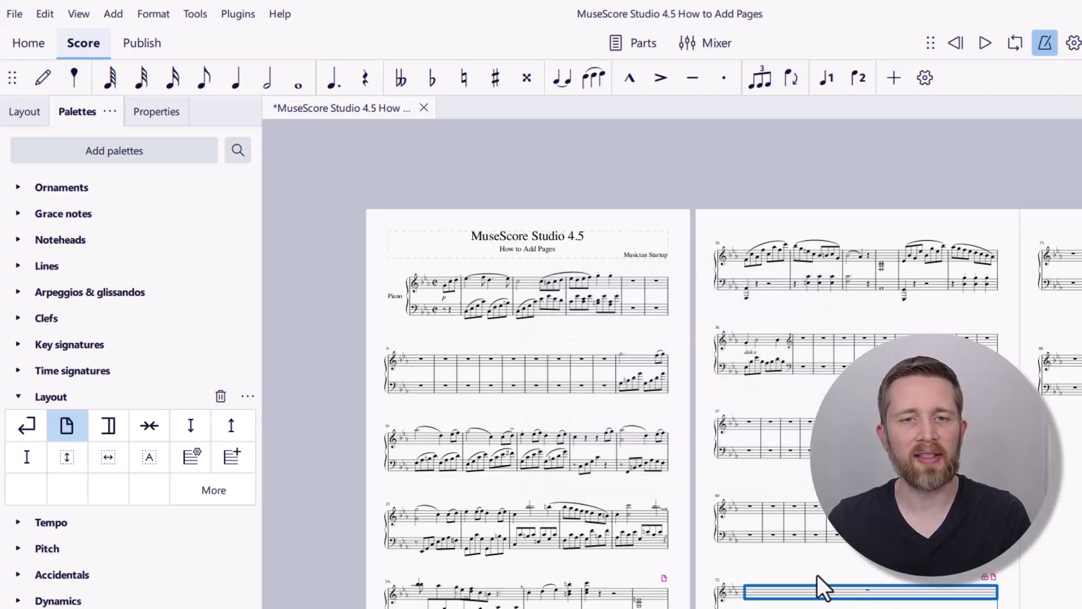
key(ctrl+Delete)
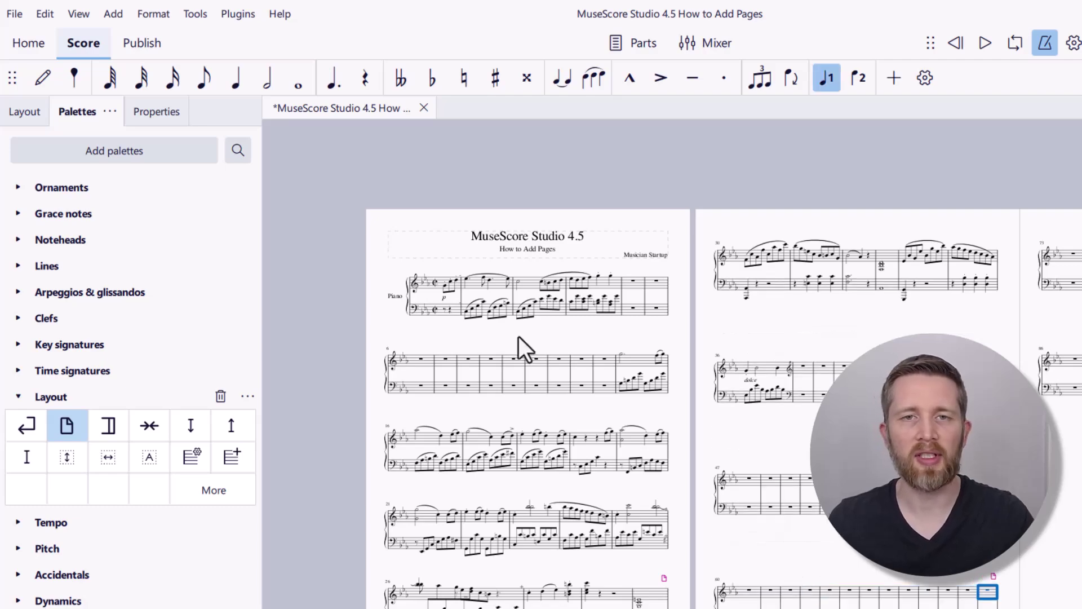
key(Escape)
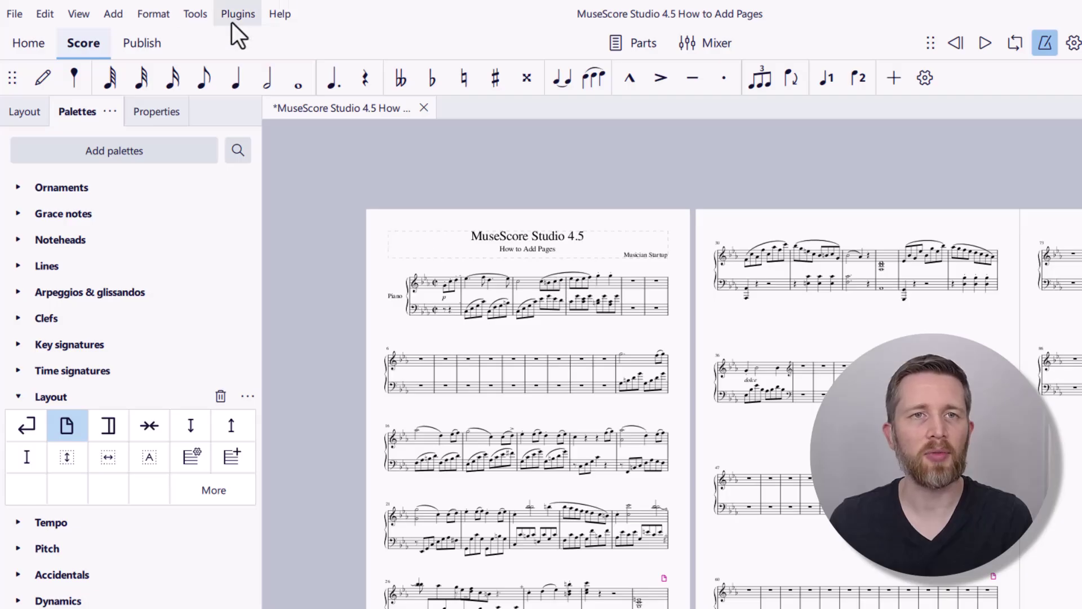
Step: Lock all systems to 4 measures via Format > Measures per system
click(169, 11)
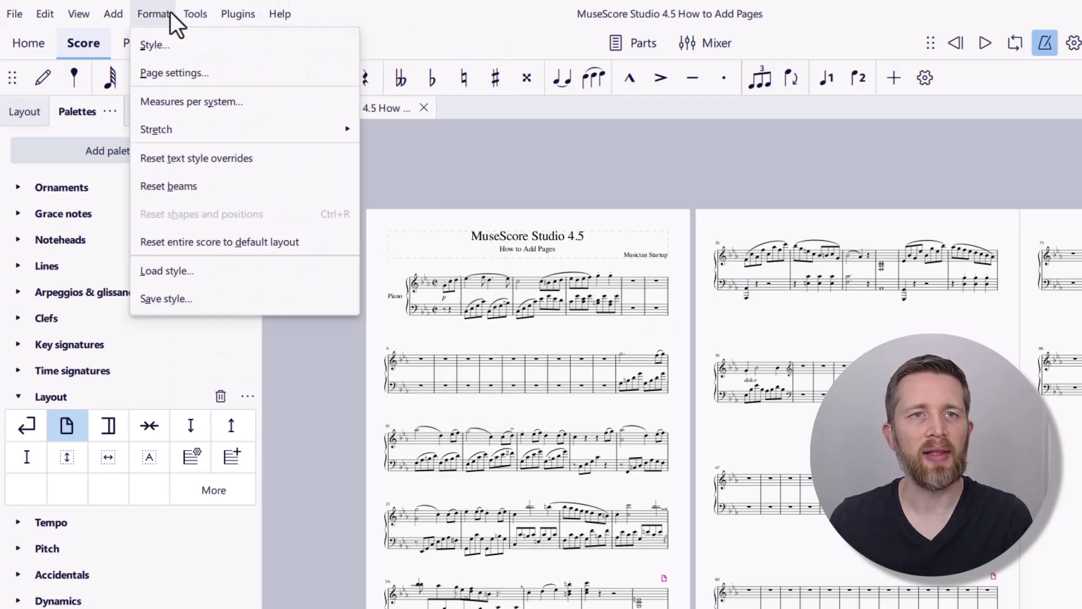
click(175, 102)
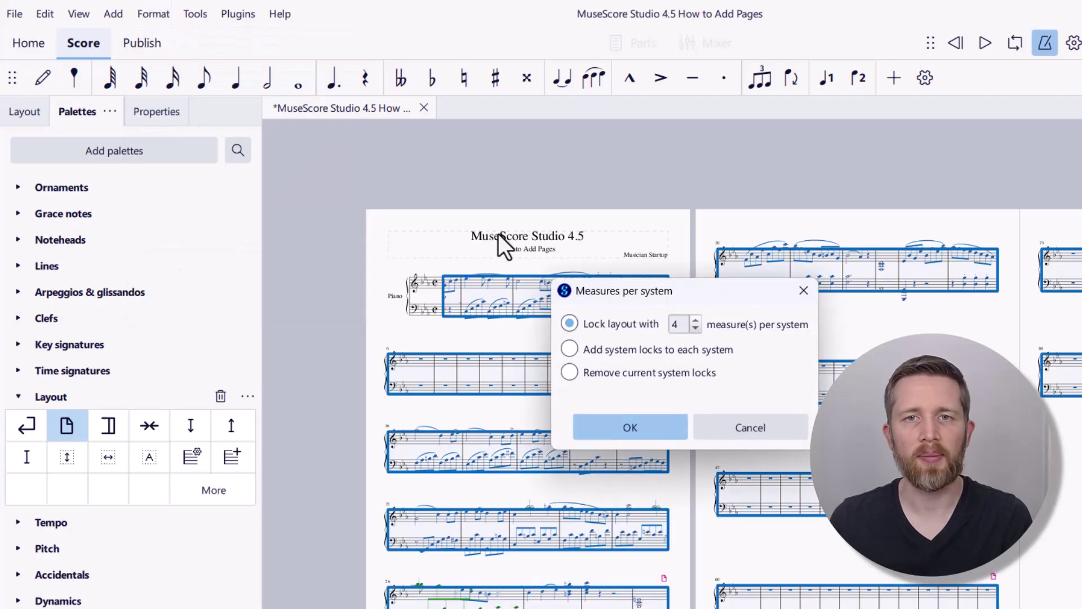
click(657, 428)
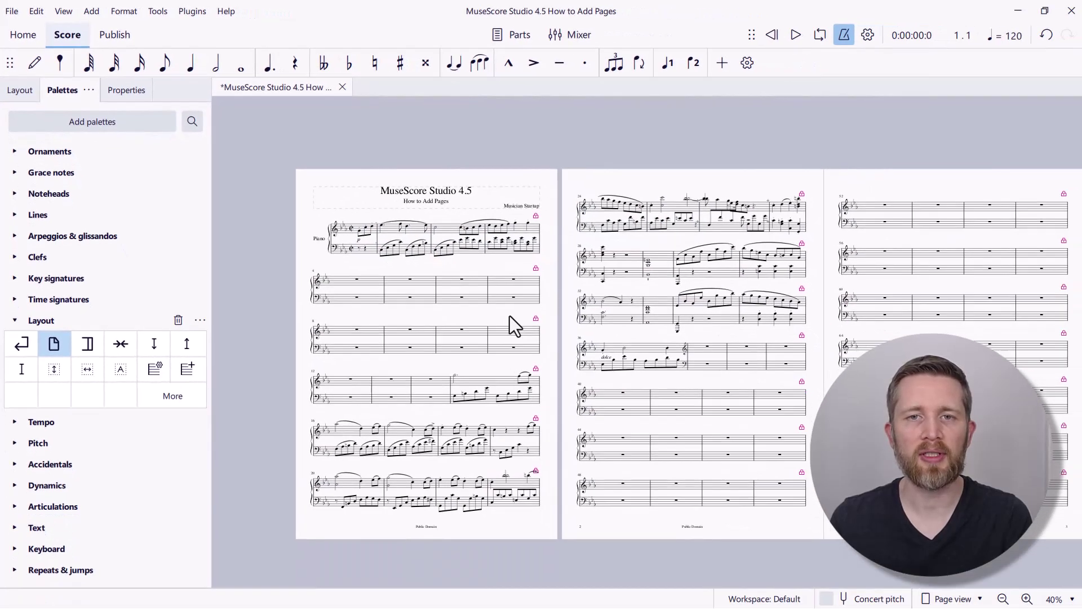
drag(630, 390, 312, 382)
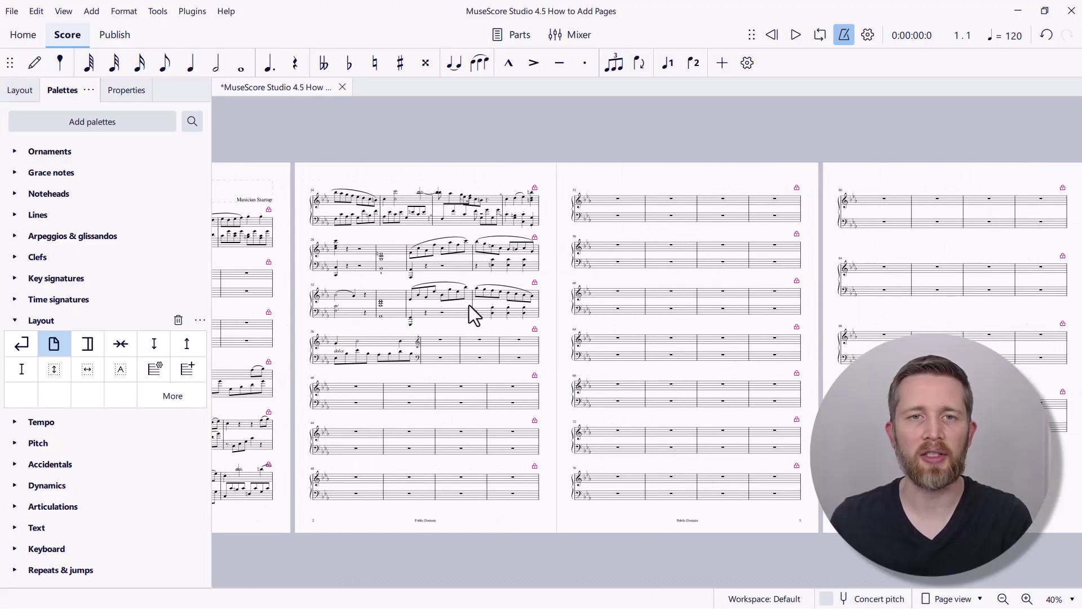
drag(277, 276, 479, 270)
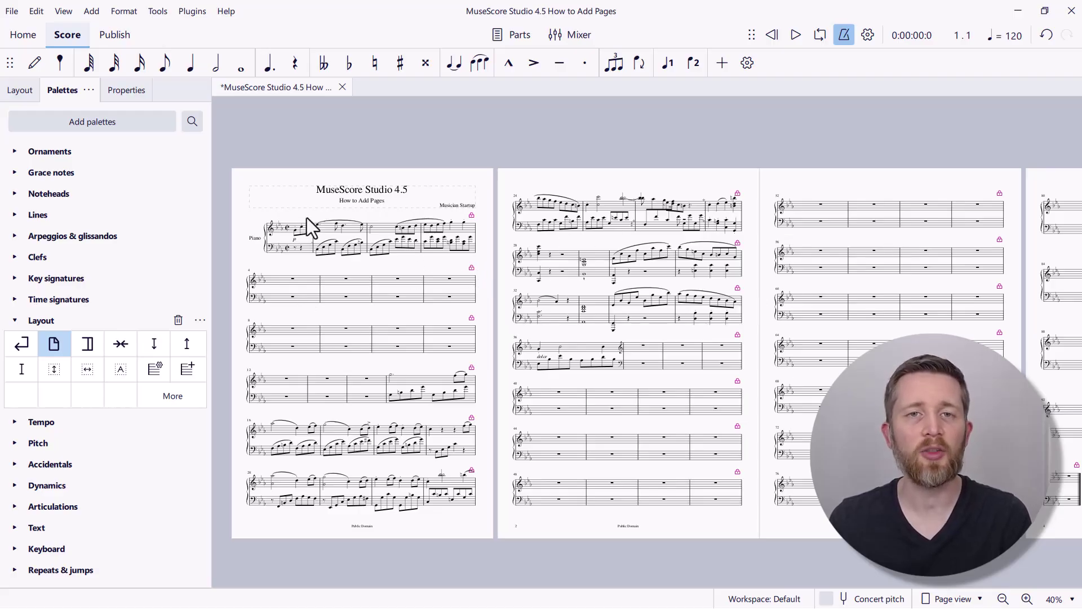
Step: Raise the staff space from 0.070in to 0.098in in Page settings
click(127, 11)
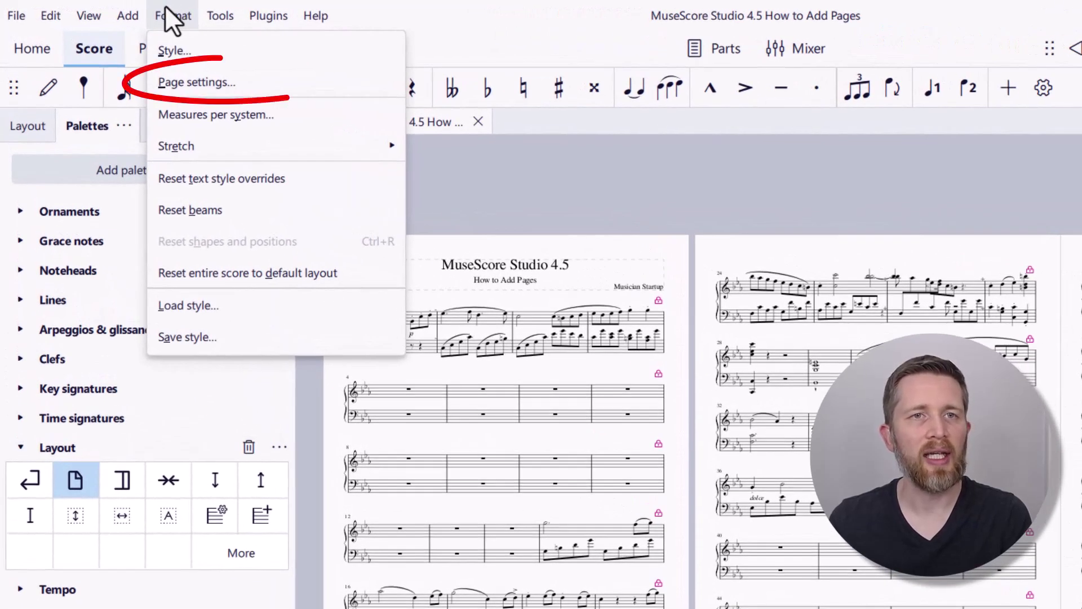
click(189, 81)
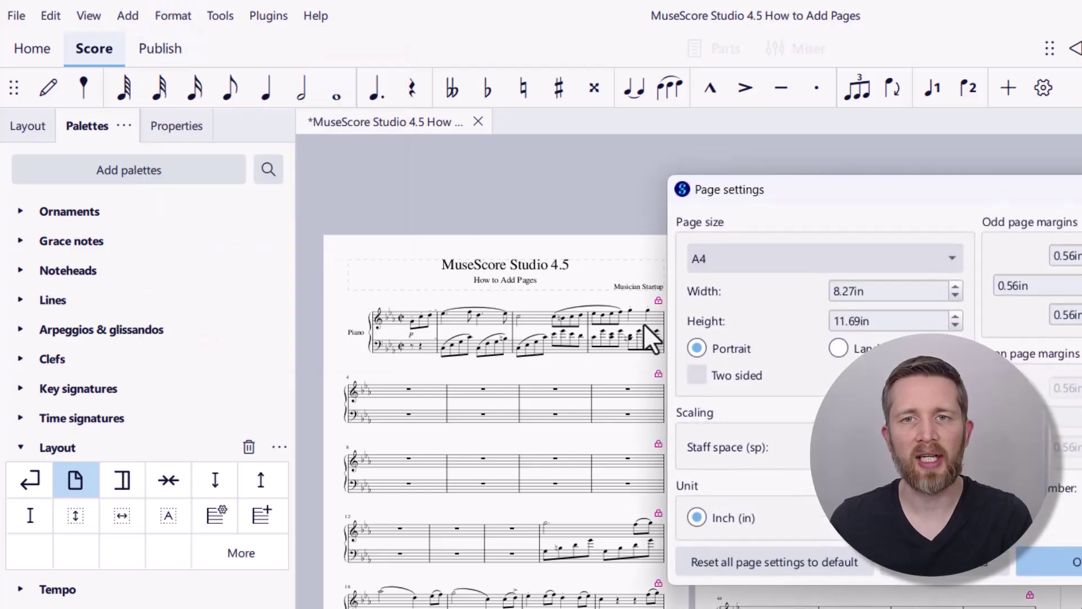
drag(1059, 191, 790, 257)
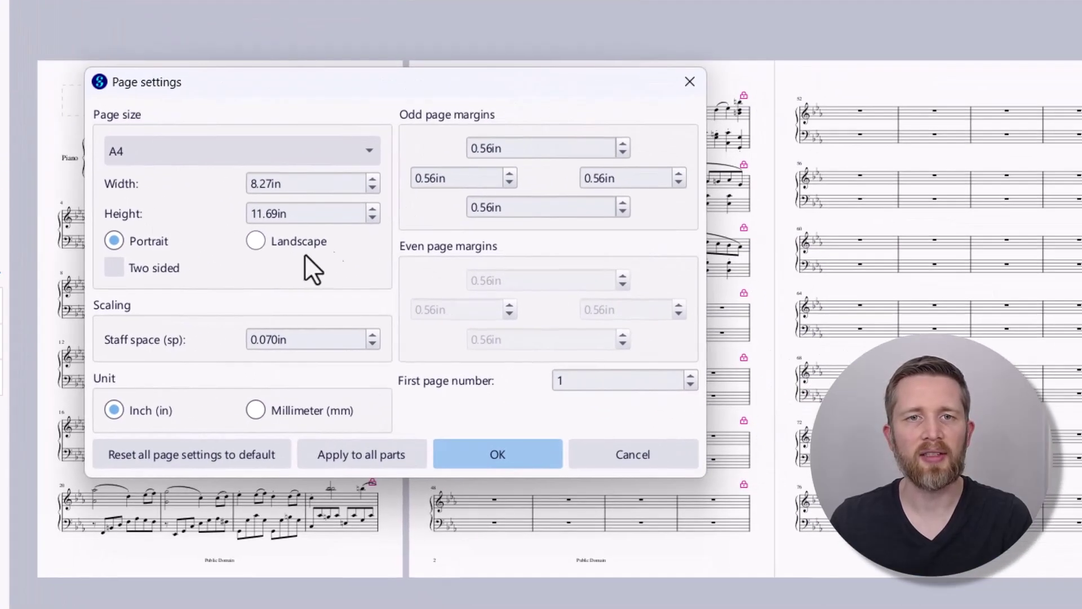
click(373, 335)
click(373, 335)
click(372, 335)
click(373, 335)
click(372, 335)
click(372, 335)
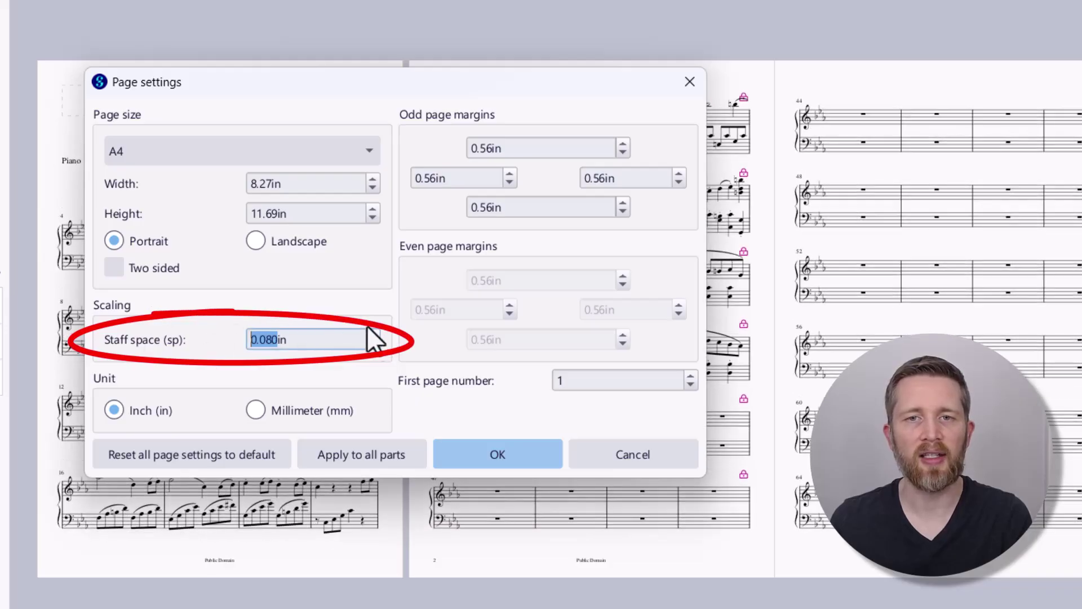
click(373, 334)
click(373, 334)
click(373, 334)
click(372, 334)
click(373, 334)
click(372, 333)
click(373, 334)
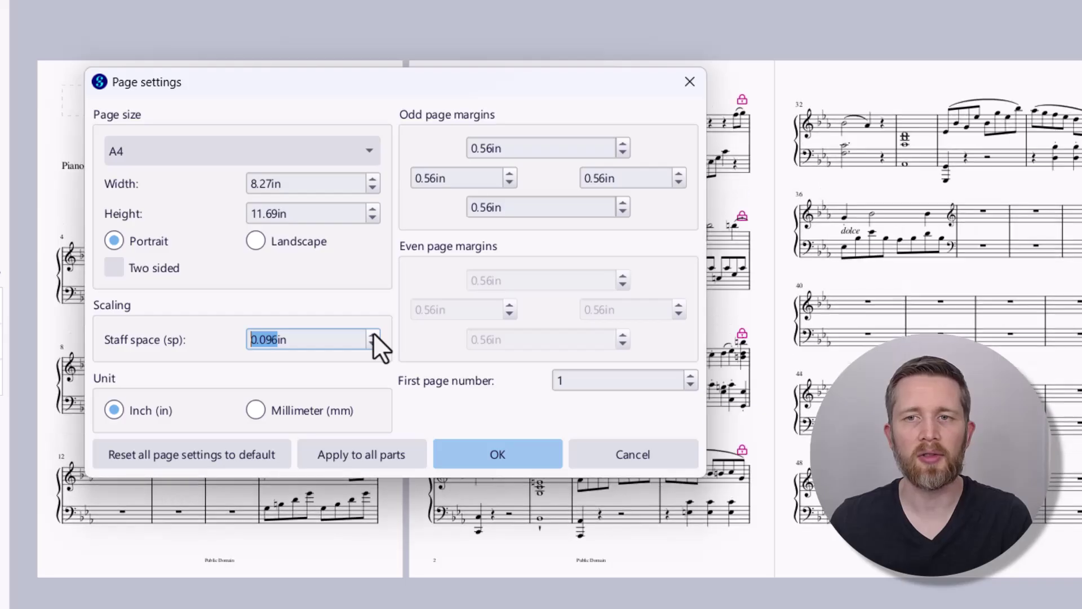
click(373, 334)
click(373, 333)
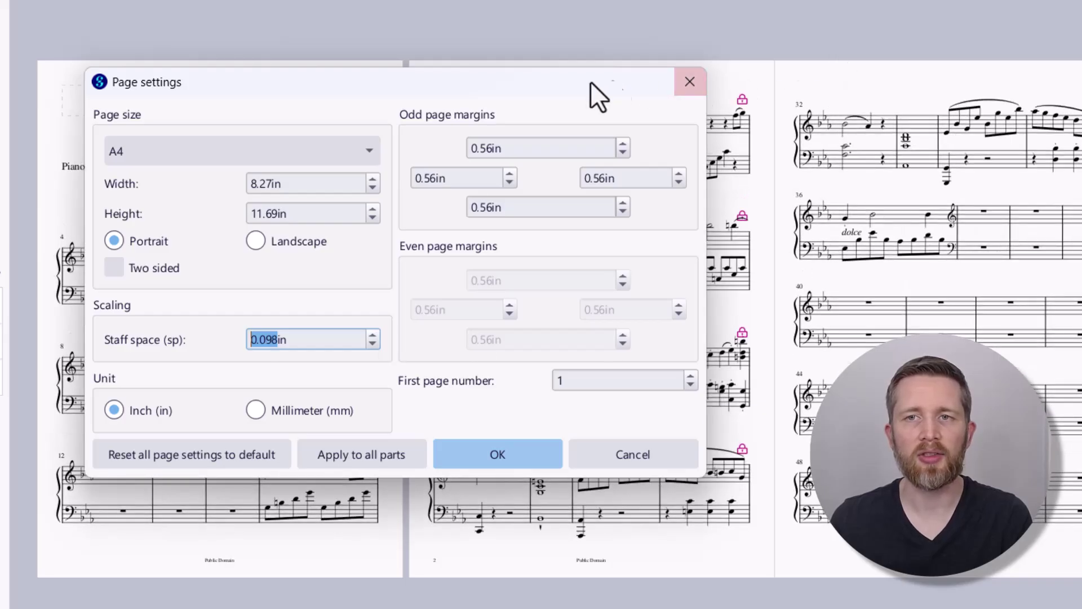
click(476, 463)
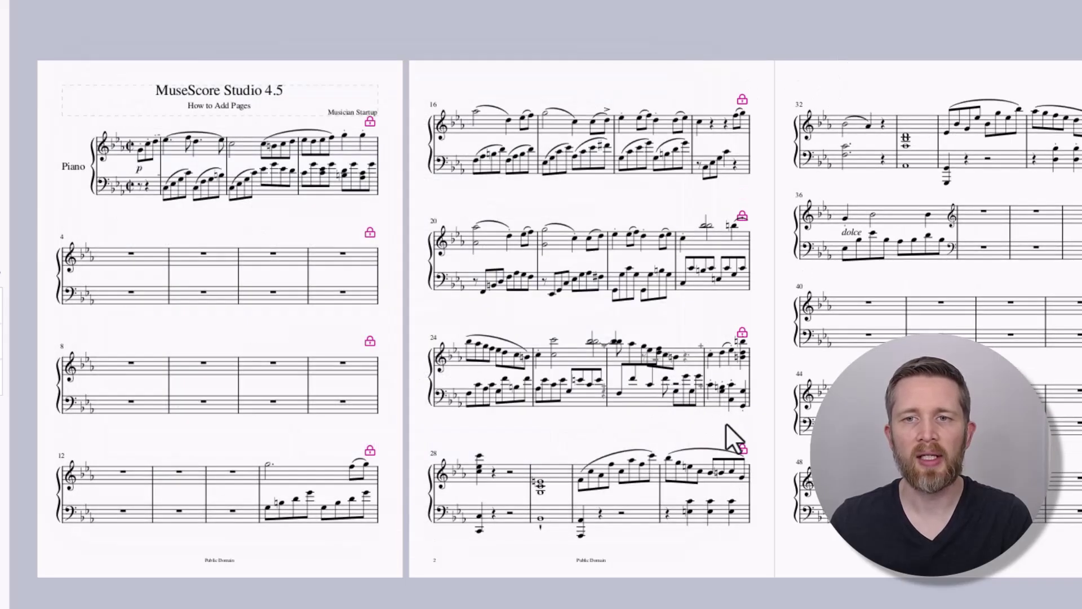
Step: Pan across the pages to review the enlarged score, ending on page 1
drag(716, 442, 209, 430)
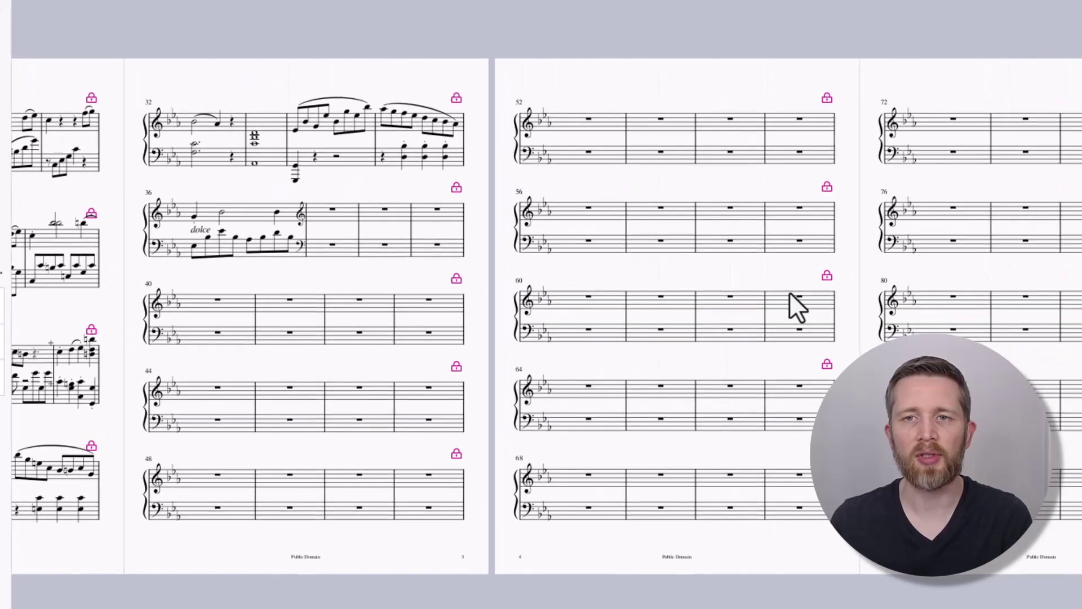
drag(788, 307, 345, 278)
scroll(462, 323, left, 10)
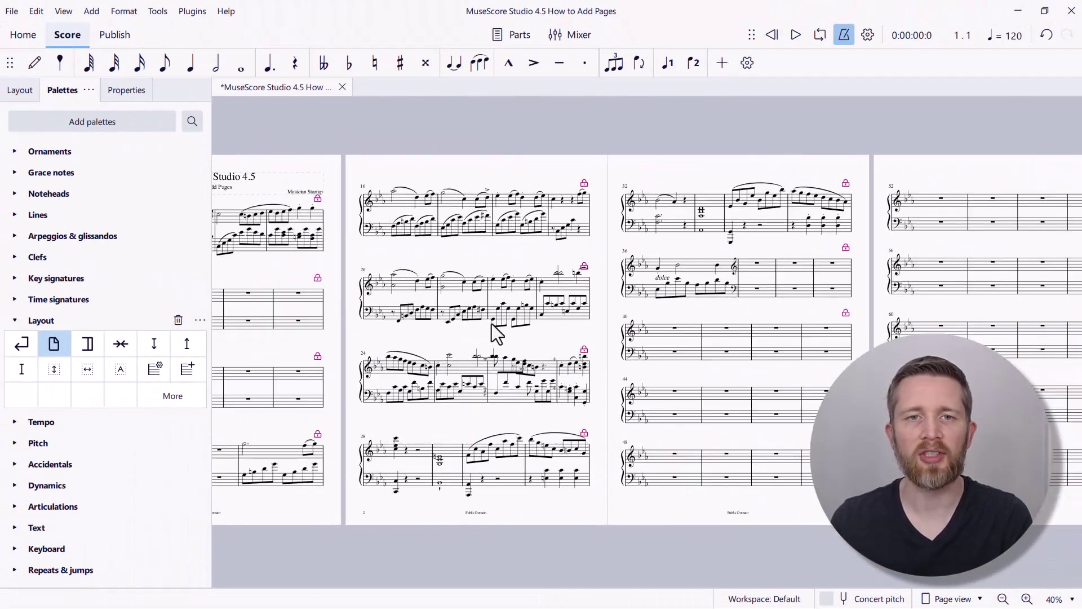
drag(309, 333, 442, 344)
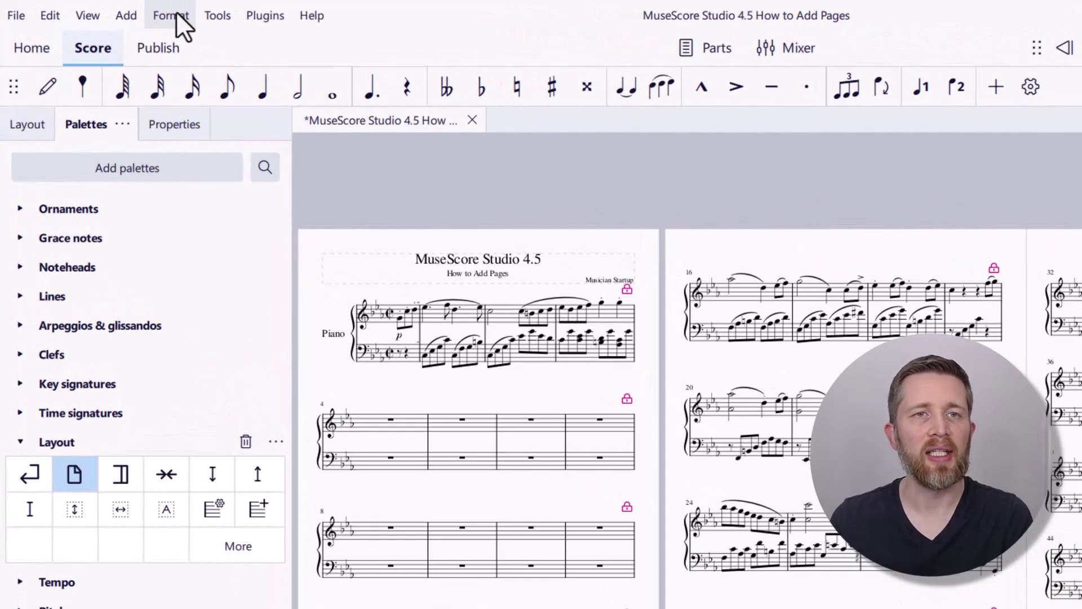
Step: Open the Style dialog and show its Page section
click(126, 11)
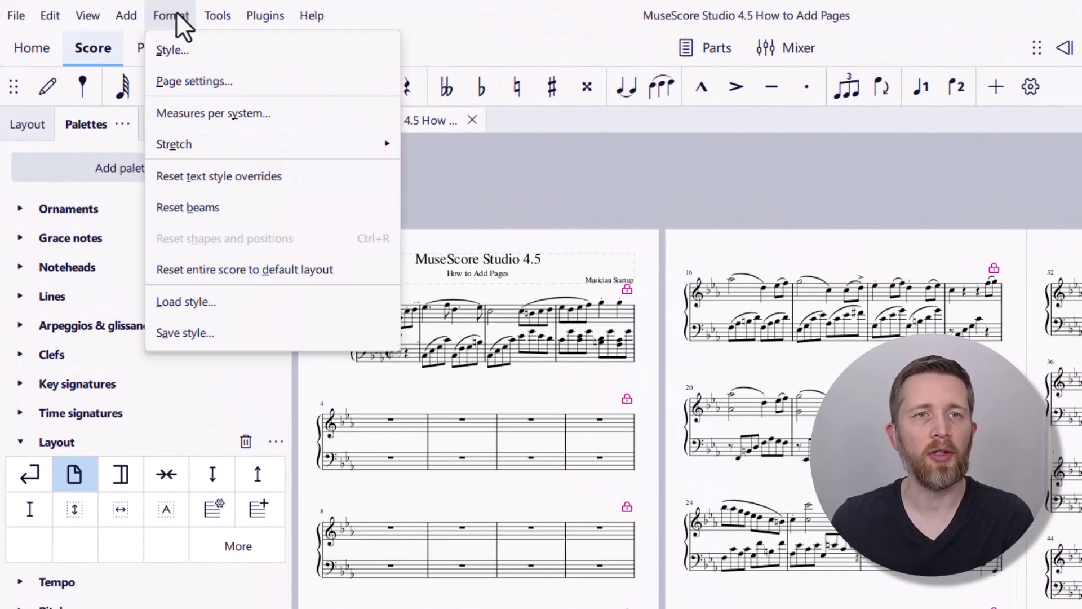
click(176, 42)
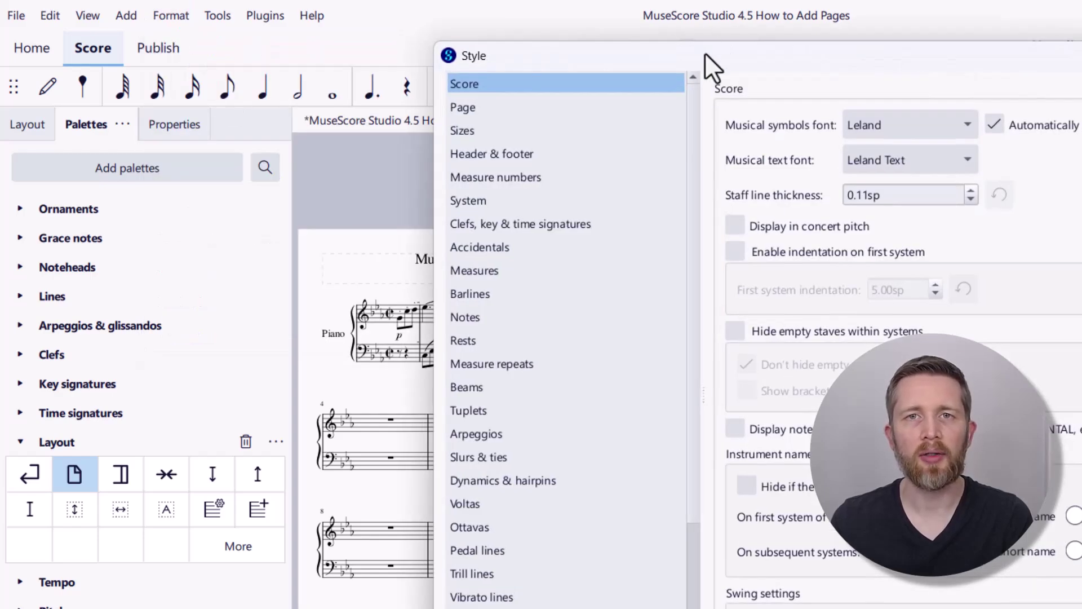
drag(705, 53, 276, 42)
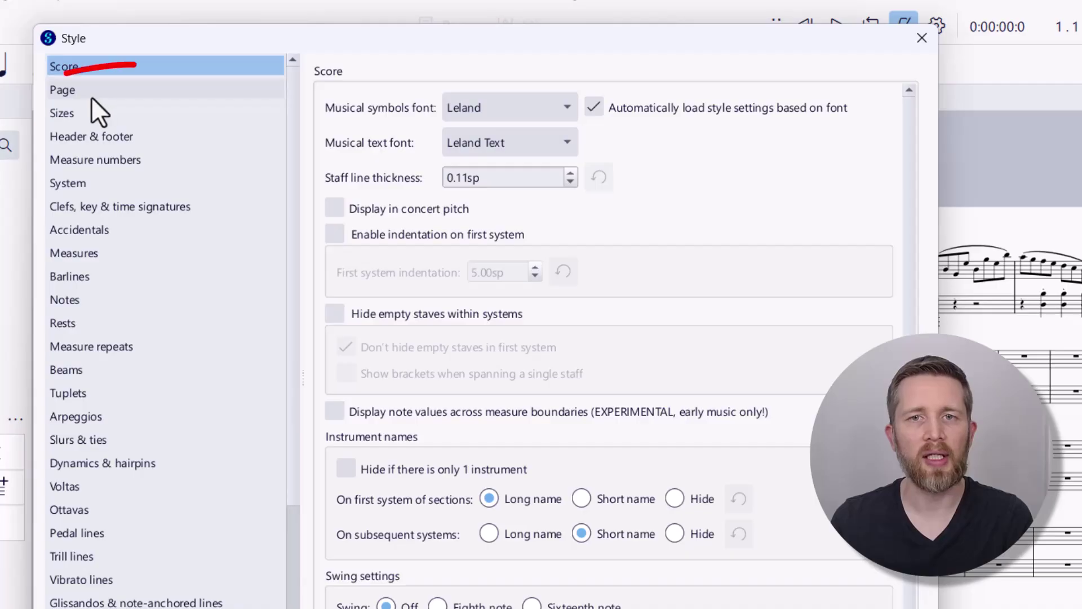
click(91, 96)
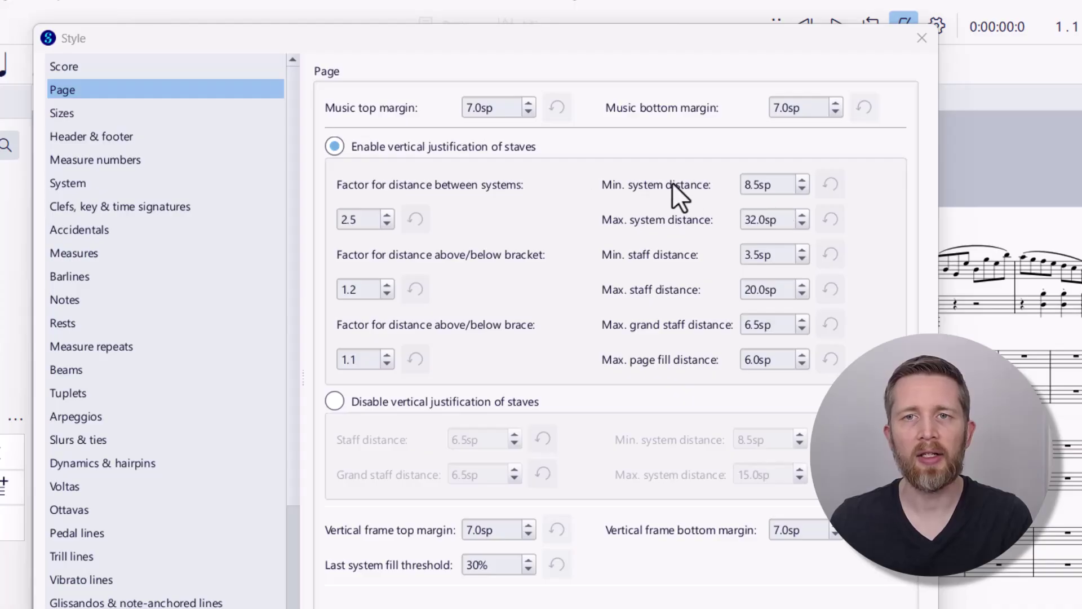
drag(654, 55, 756, 53)
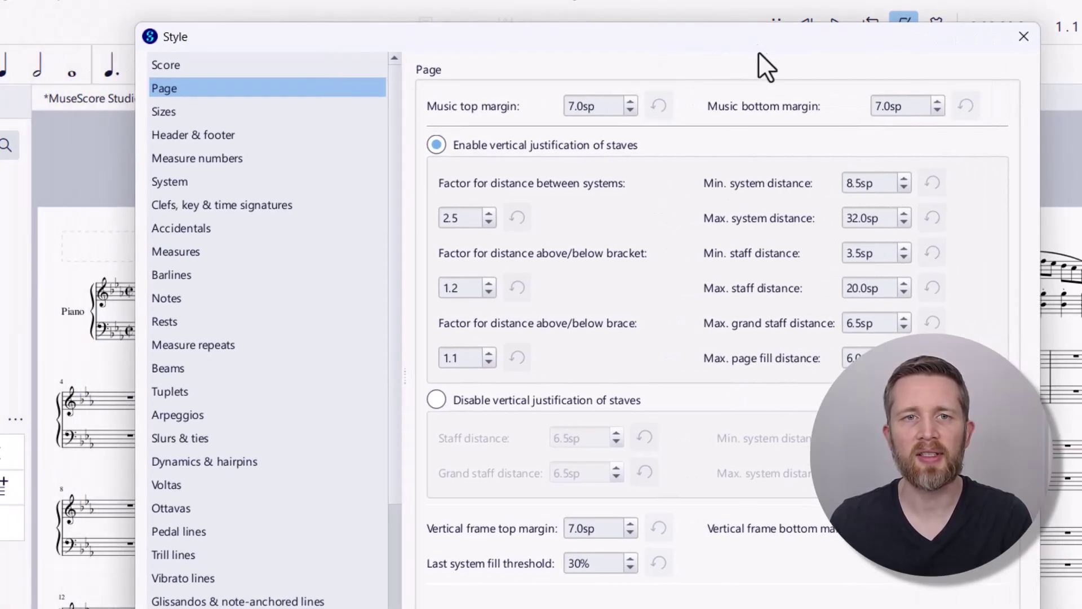
Step: Increase Min. system distance from 8.5sp to 10.0sp
click(904, 179)
click(904, 178)
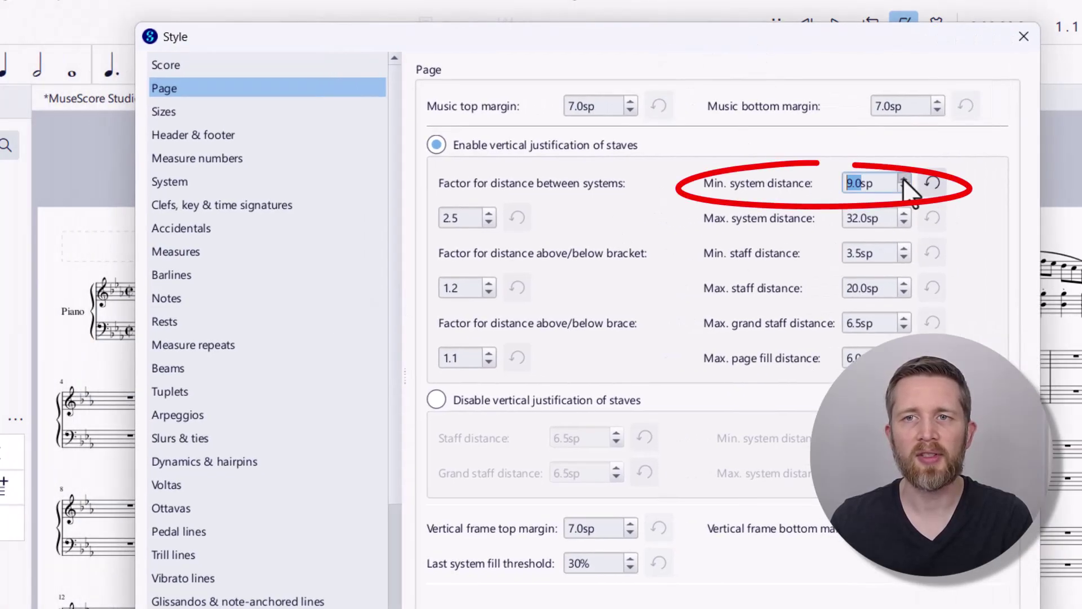
click(904, 178)
click(904, 179)
click(904, 179)
click(904, 178)
click(905, 178)
click(905, 179)
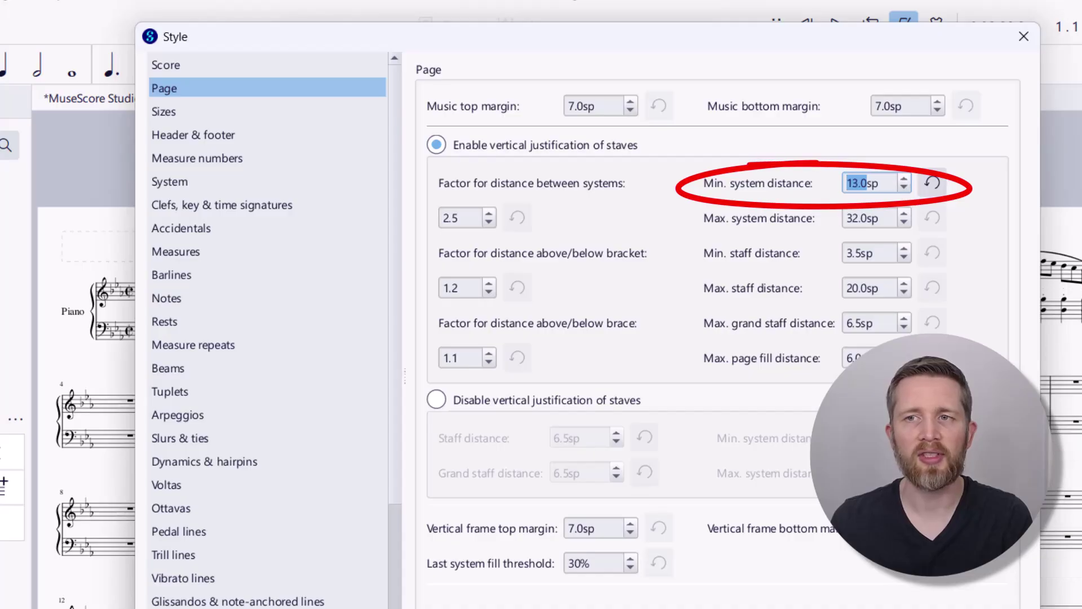
click(904, 179)
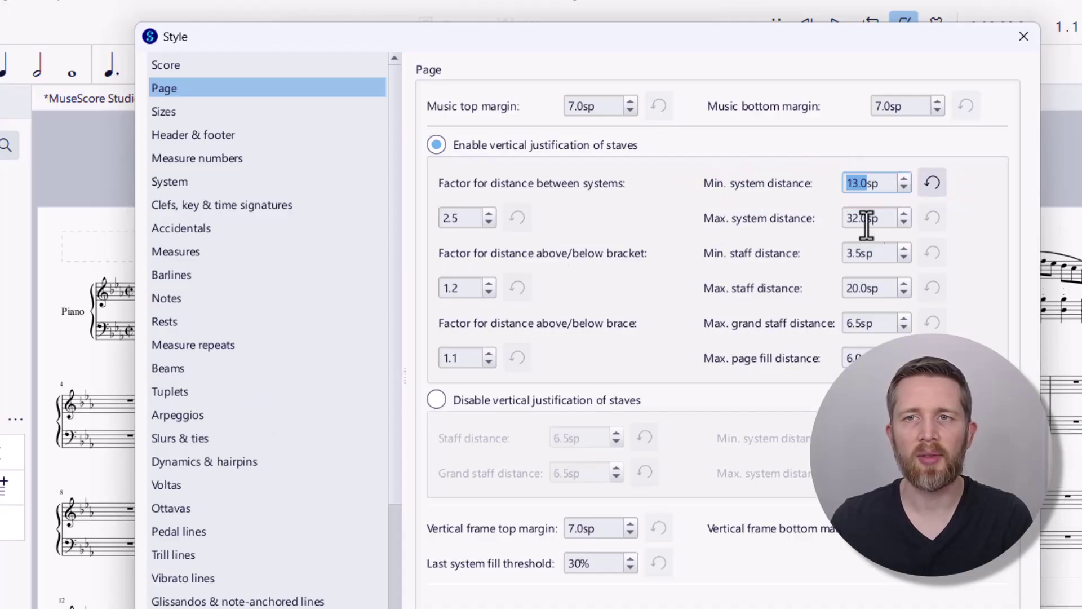
click(905, 178)
click(904, 179)
click(904, 179)
click(905, 178)
click(904, 179)
click(904, 179)
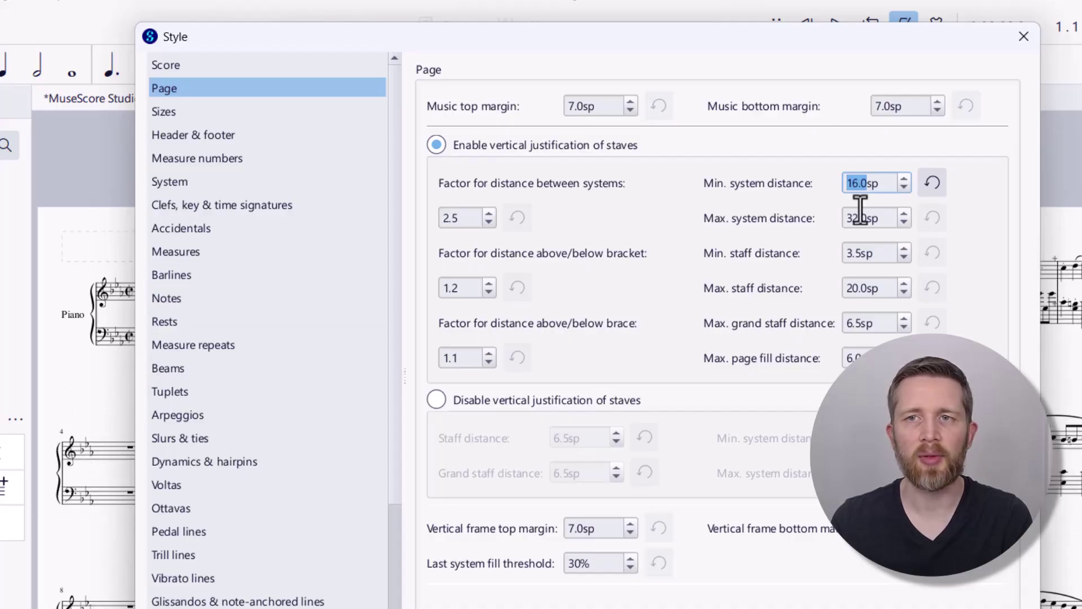
scroll(909, 189, down, 9)
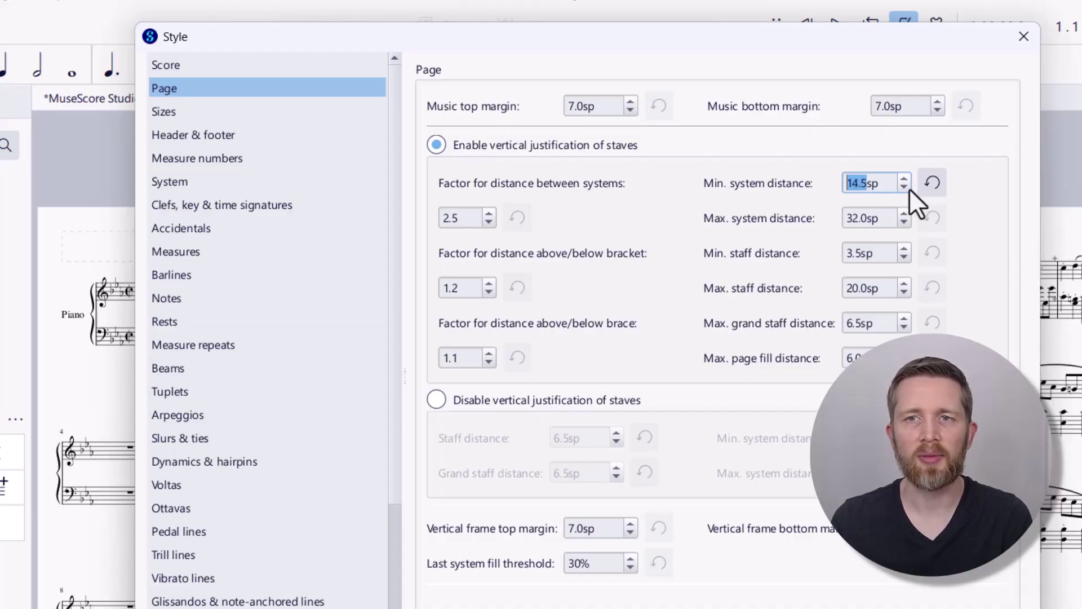
scroll(908, 188, down, 3)
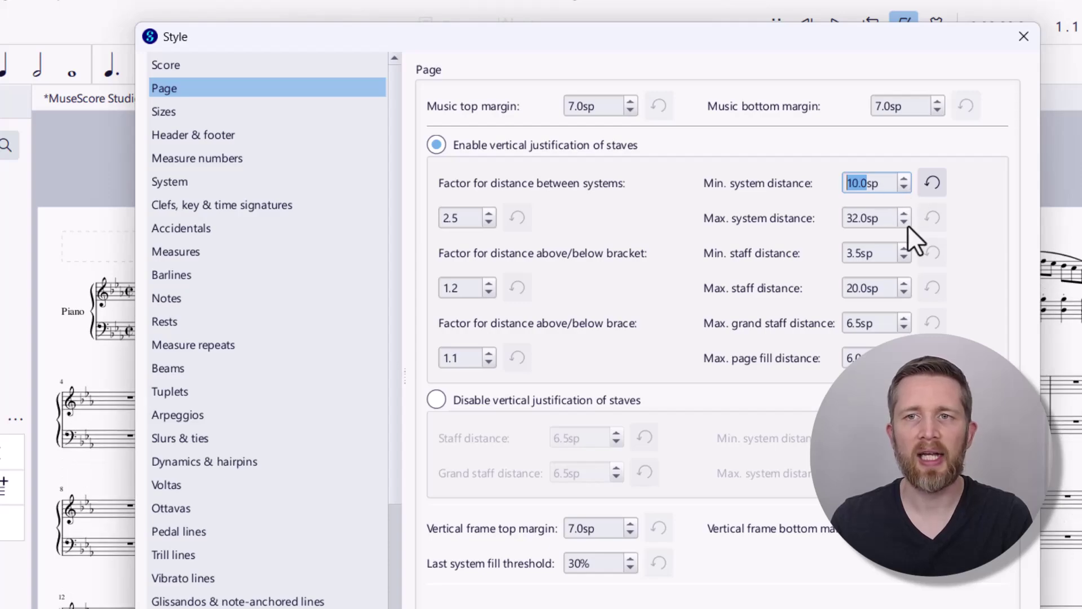